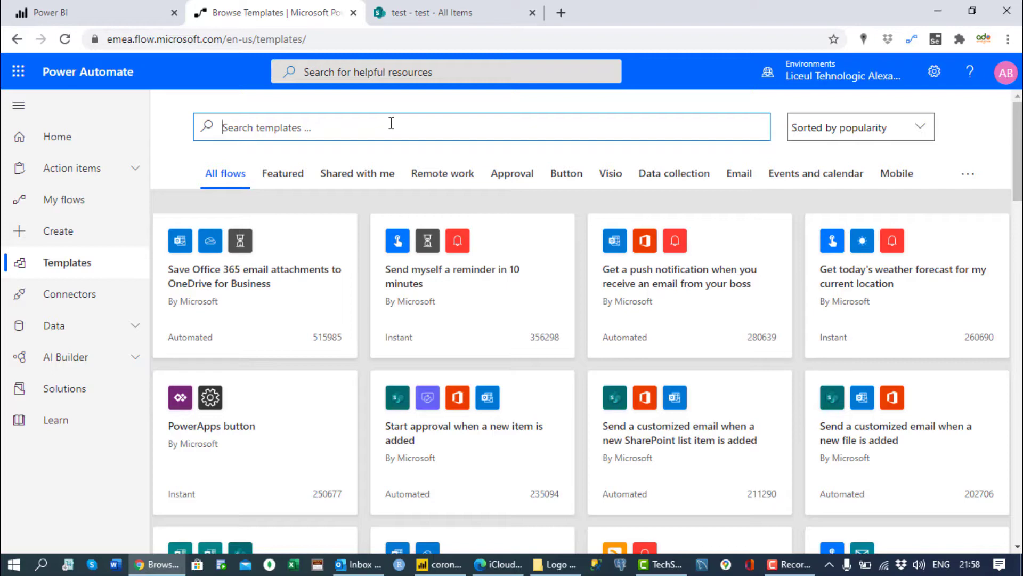
# Search the flow templates for youtube and start a flow from the Share YouTube Video On Twitter template with its listed connections.
pyautogui.write('you')
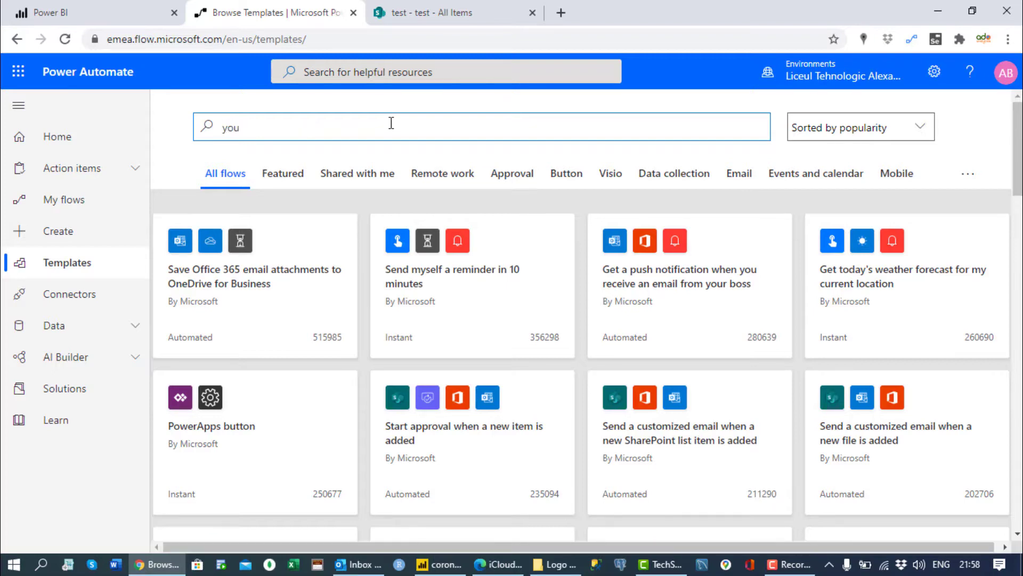
pyautogui.write('tube')
pyautogui.press('Return')
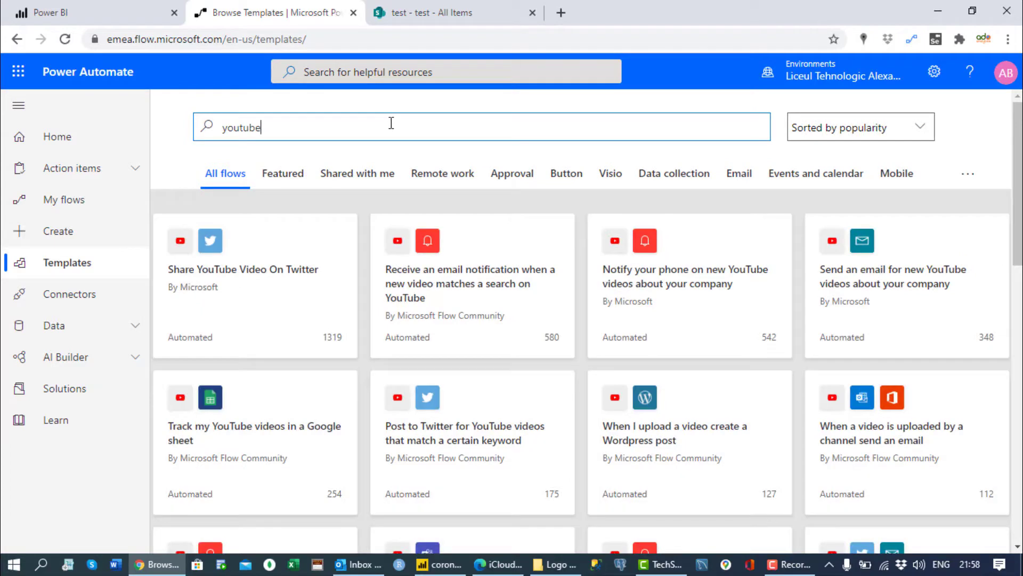
pyautogui.click(248, 272)
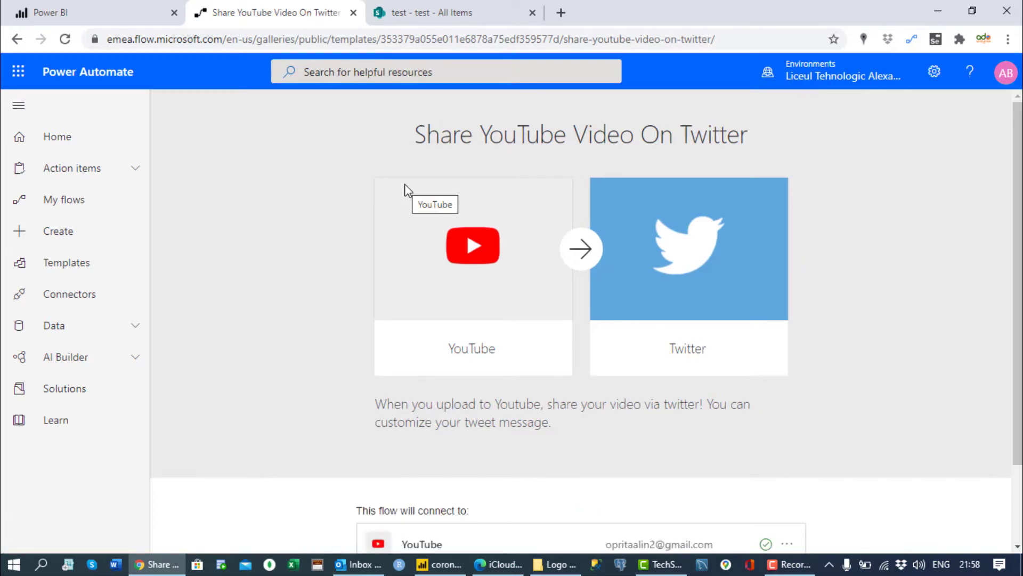
pyautogui.scroll(-2, 401, 197)
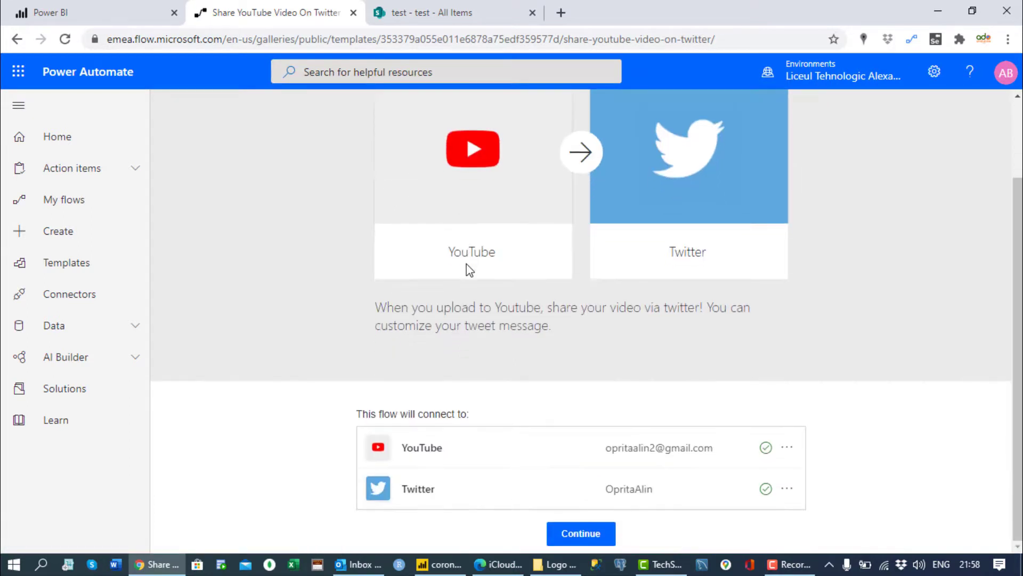
pyautogui.click(573, 539)
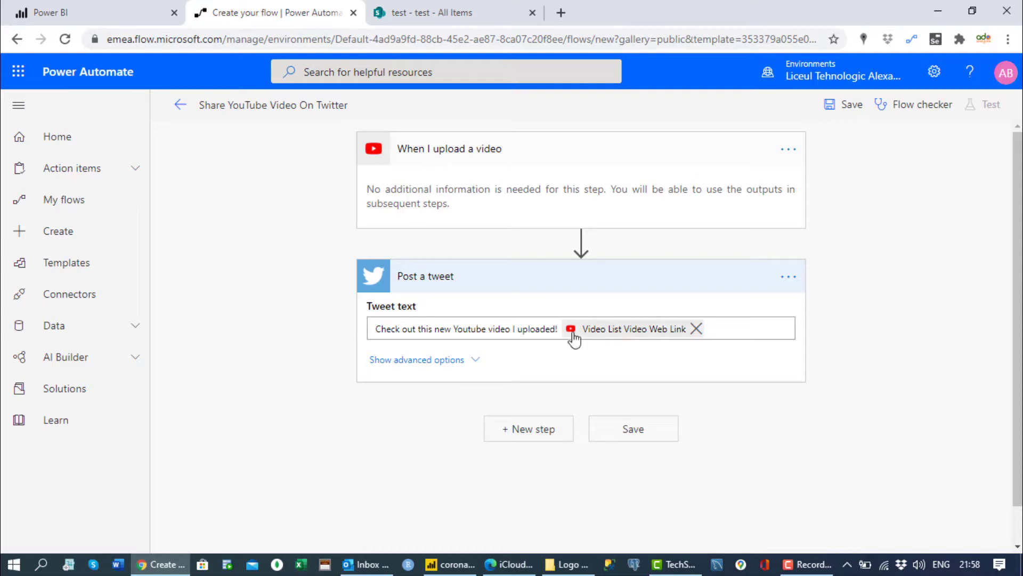
# Reword the tweet text before the video link to "Check out this Power Automate video I uploaded!".
pyautogui.click(555, 328)
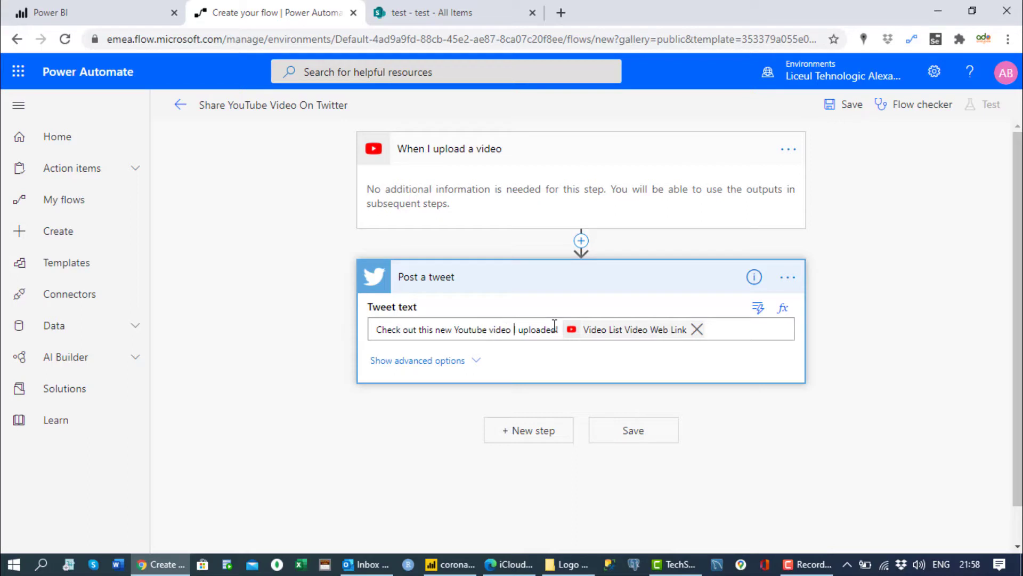
pyautogui.press('BackSpace')
pyautogui.press('BackSpace')
pyautogui.press('BackSpace')
pyautogui.press('BackSpace')
pyautogui.press('BackSpace')
pyautogui.press('BackSpace')
pyautogui.press('BackSpace')
pyautogui.press('BackSpace')
pyautogui.press('BackSpace')
pyautogui.press('BackSpace')
pyautogui.press('BackSpace')
pyautogui.press('BackSpace')
pyautogui.press('BackSpace')
pyautogui.press('BackSpace')
pyautogui.press('BackSpace')
pyautogui.press('BackSpace')
pyautogui.press('BackSpace')
pyautogui.press('BackSpace')
pyautogui.press('BackSpace')
pyautogui.press('BackSpace')
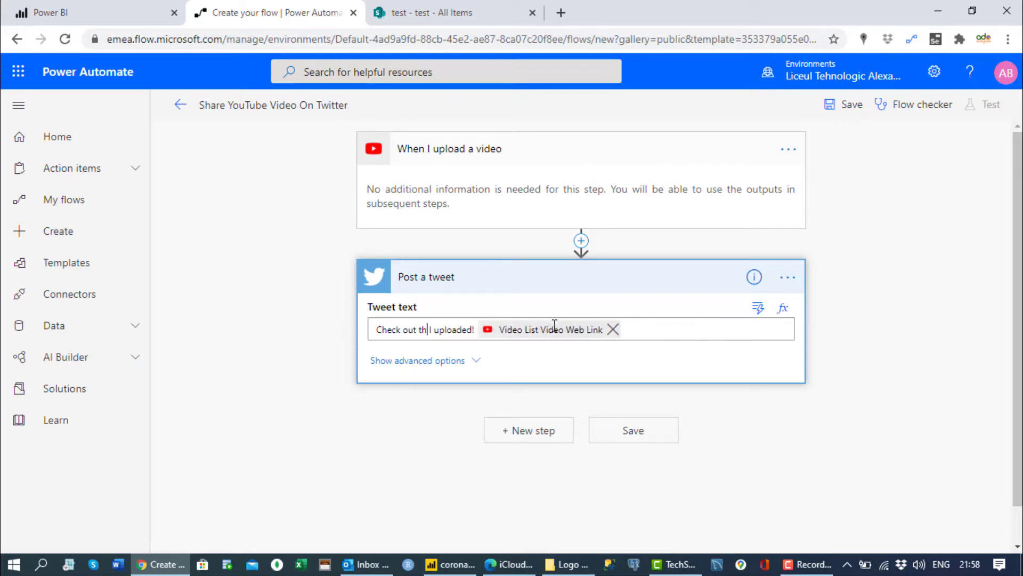
pyautogui.press('BackSpace')
pyautogui.press('BackSpace')
pyautogui.write('this P')
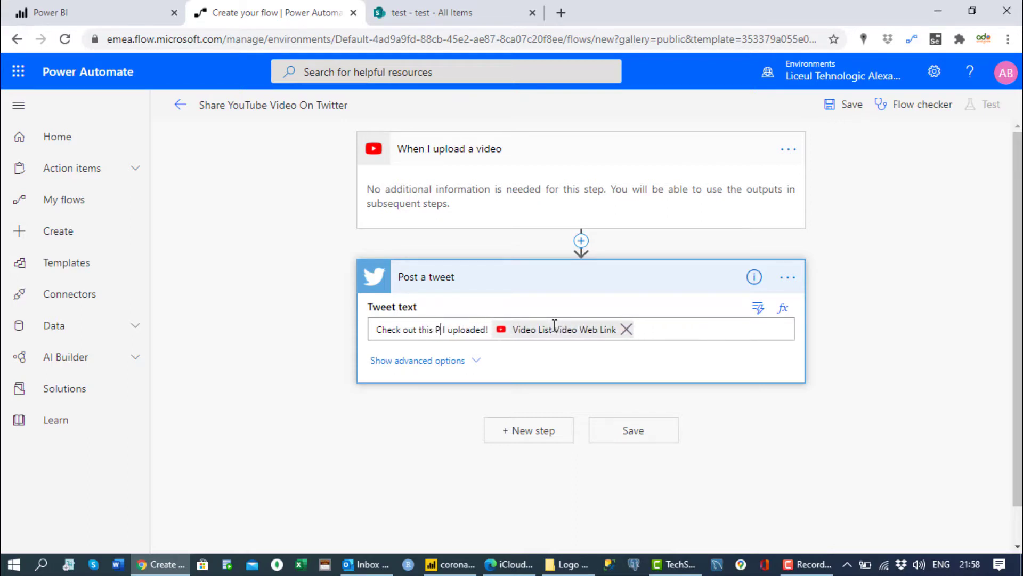
pyautogui.write('ower AUotm')
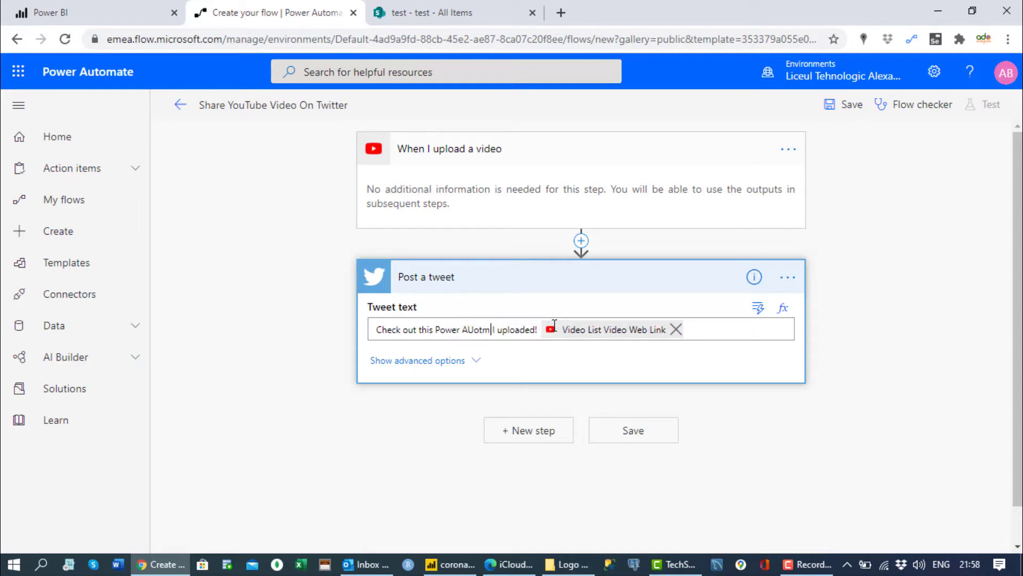
pyautogui.press('BackSpace')
pyautogui.press('BackSpace')
pyautogui.press('BackSpace')
pyautogui.press('BackSpace')
pyautogui.press('BackSpace')
pyautogui.write('u')
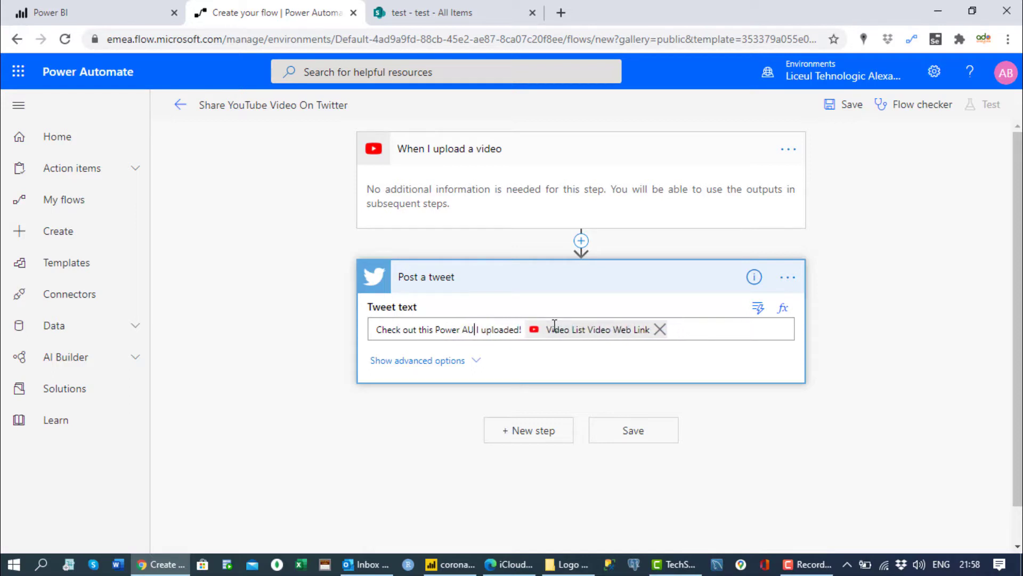
pyautogui.write('tomate ')
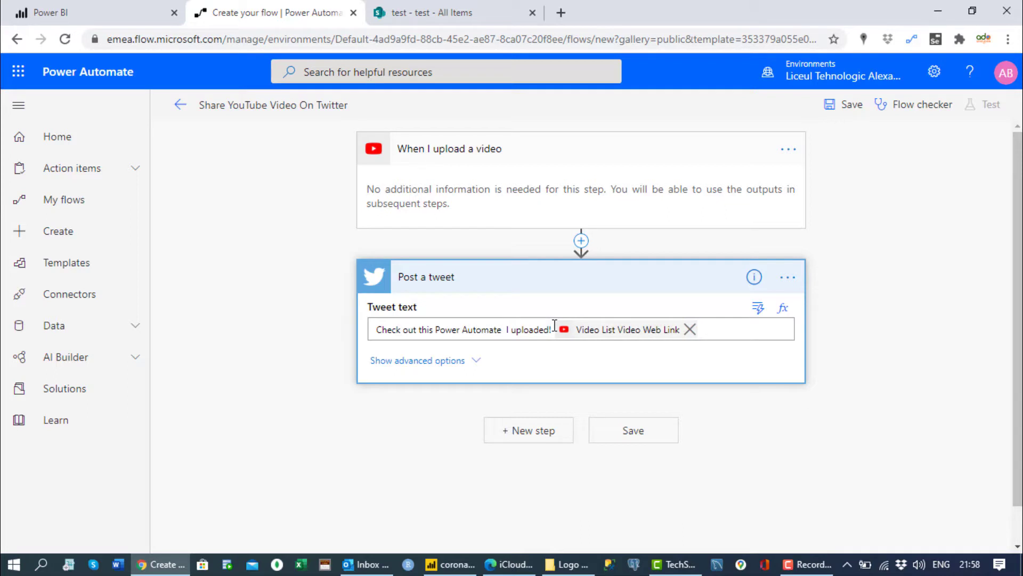
pyautogui.write('video')
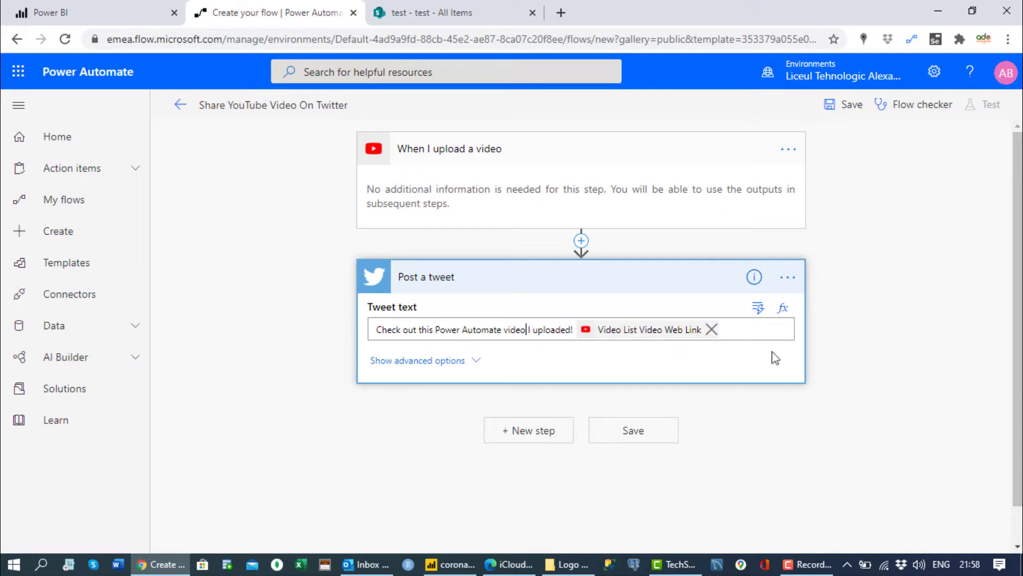
# Add the LinkedIn V2 action Share an article V2 as a new step after Post a tweet.
pyautogui.click(522, 428)
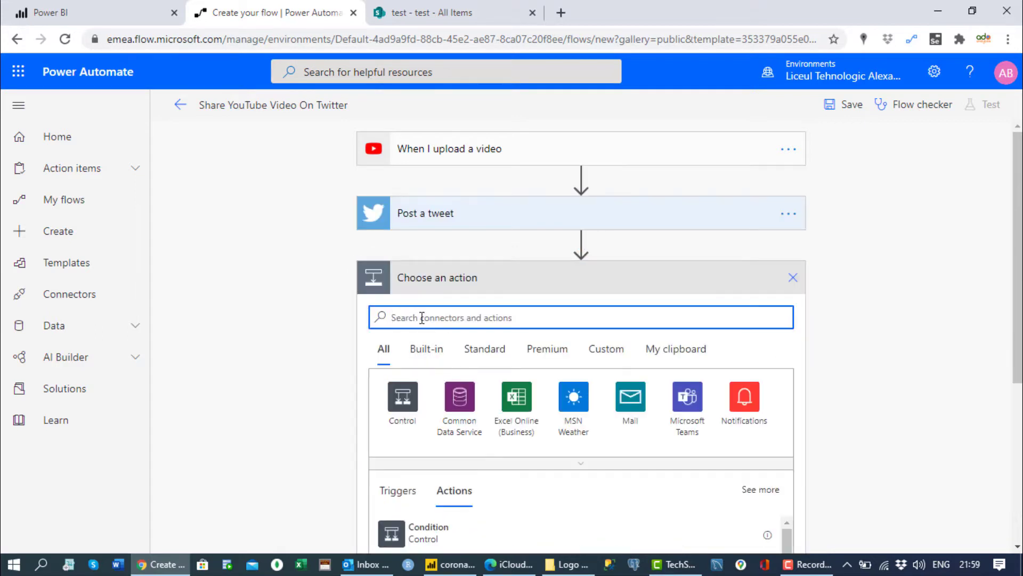
pyautogui.write('link')
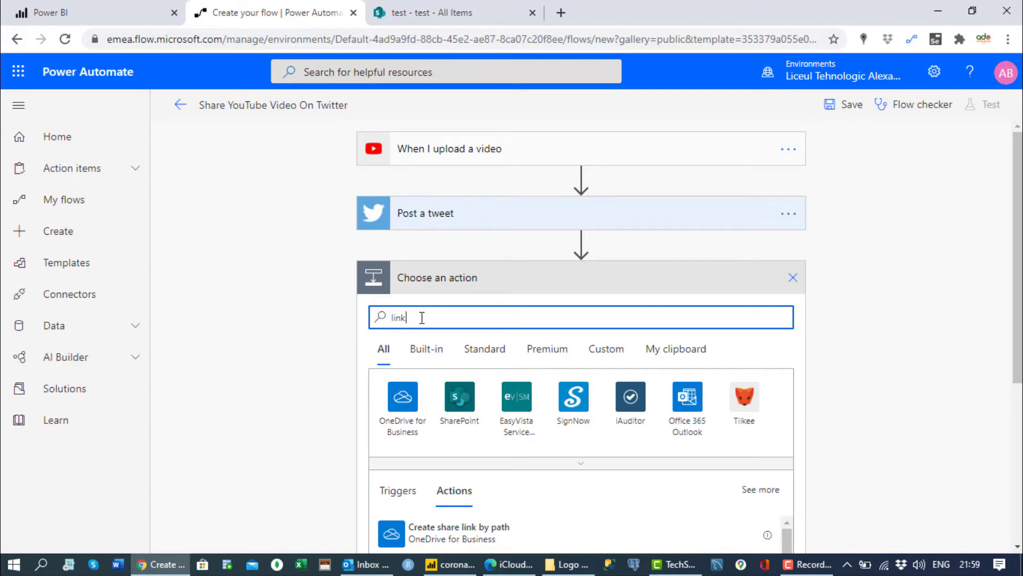
pyautogui.write('din')
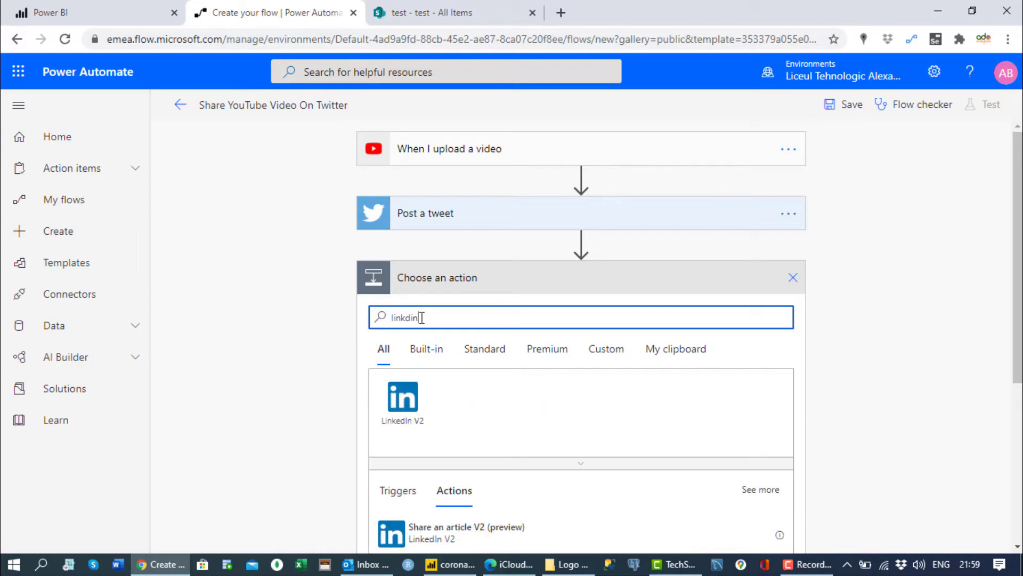
pyautogui.scroll(-2, 406, 383)
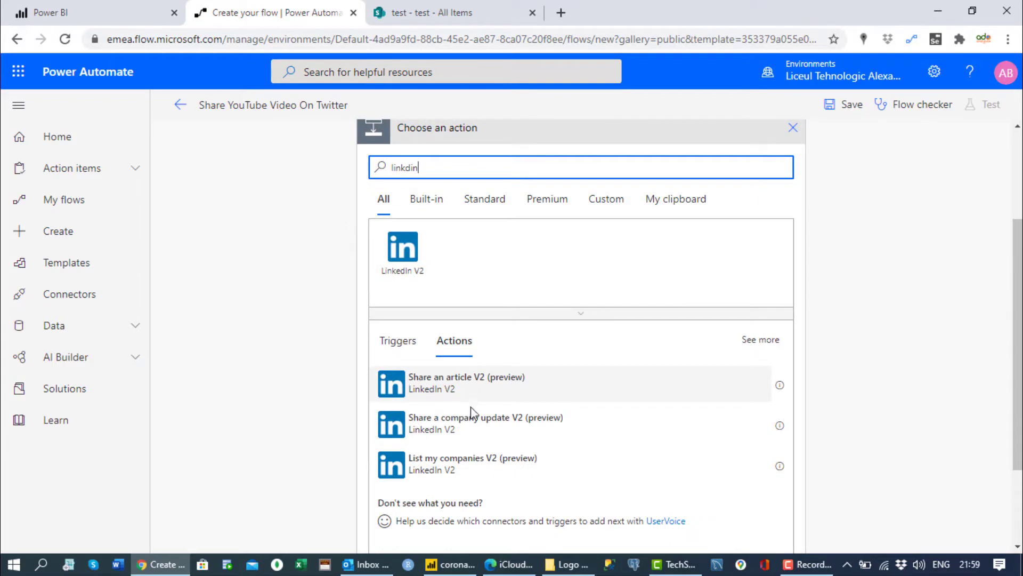
pyautogui.click(424, 395)
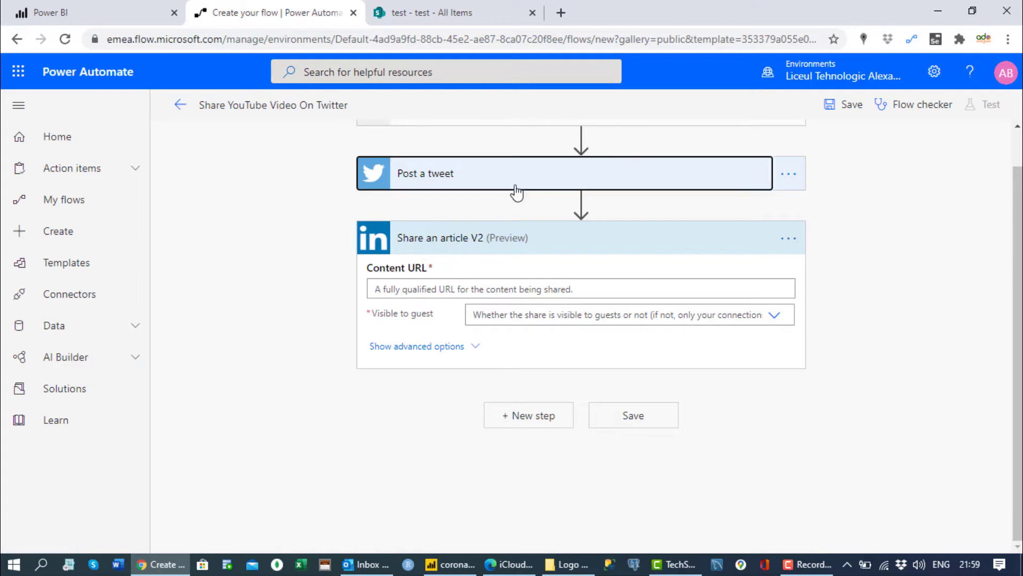
# Set the LinkedIn action's Content URL to Video List Video Web Link and Visible to guest to Yes, with advanced options expanded.
pyautogui.click(475, 288)
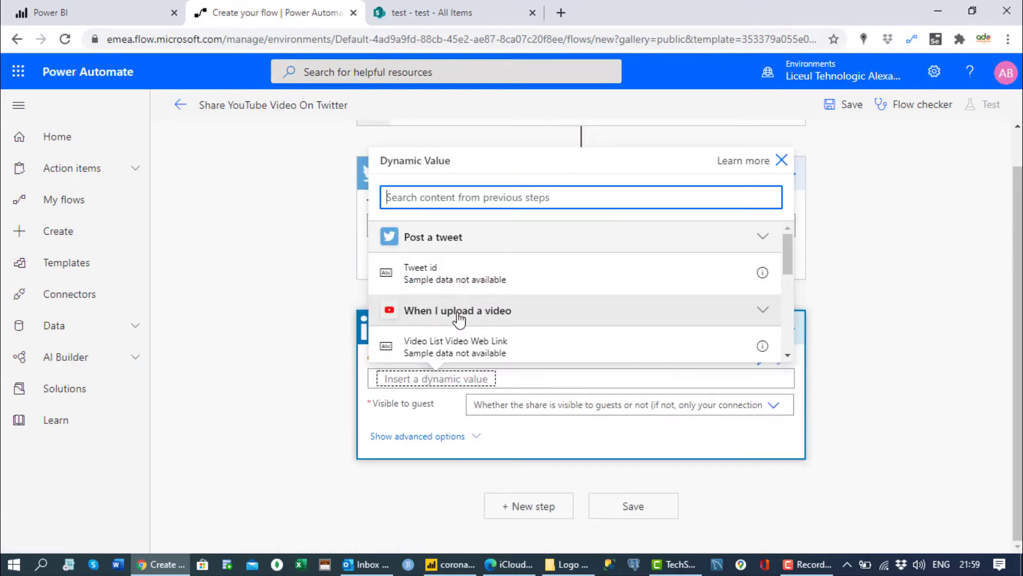
pyautogui.click(468, 347)
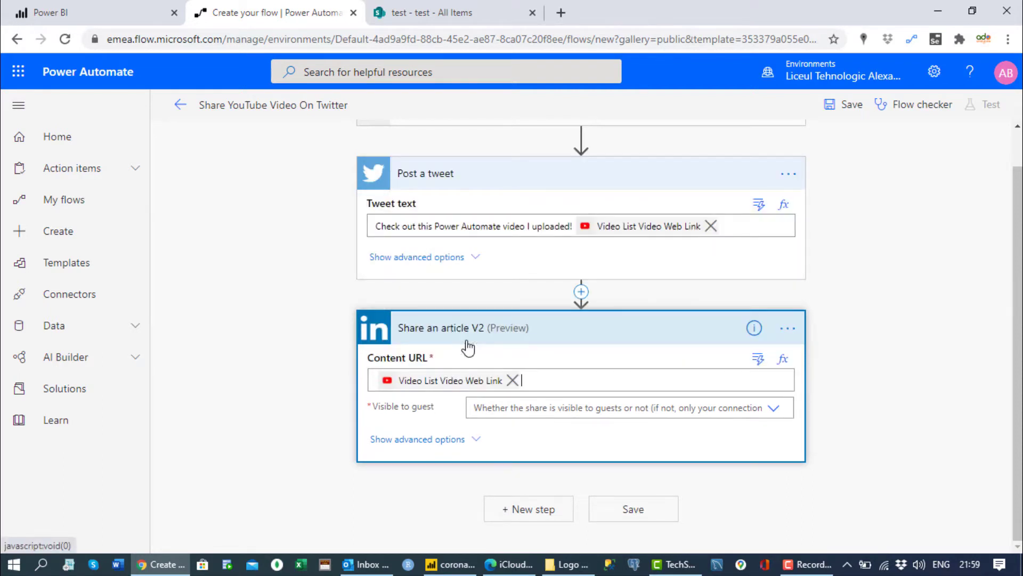
pyautogui.click(525, 409)
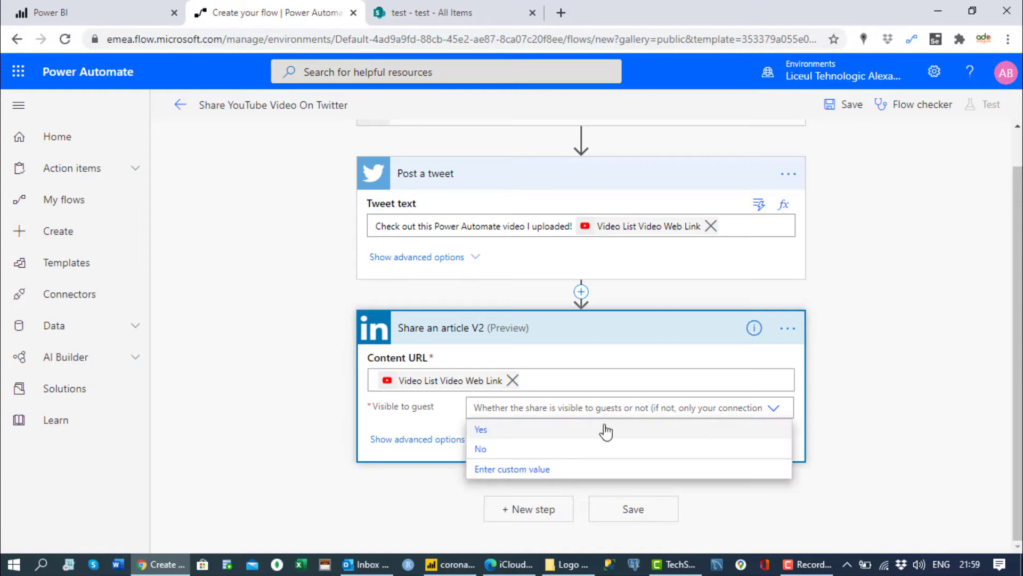
pyautogui.click(500, 431)
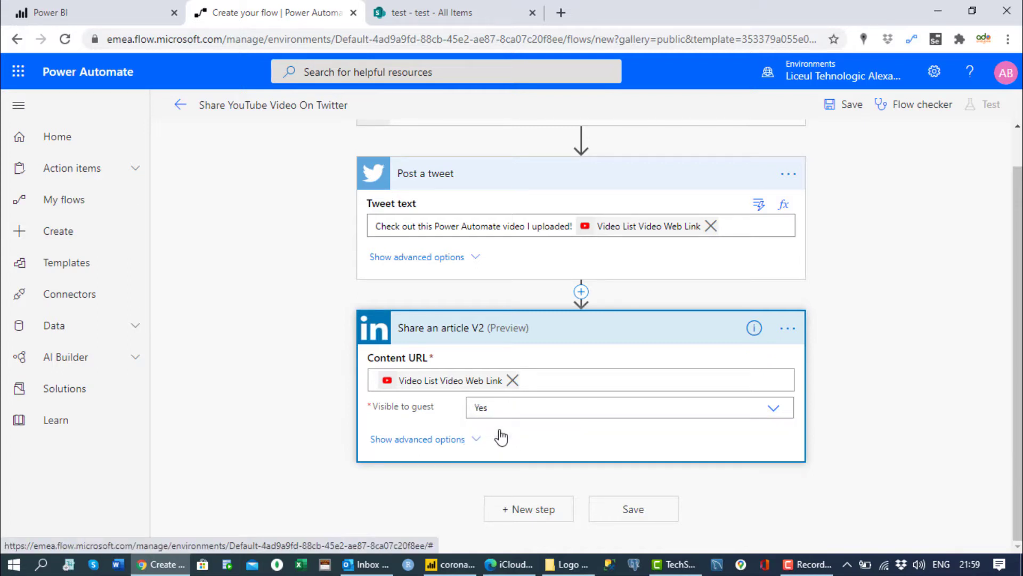
pyautogui.click(435, 441)
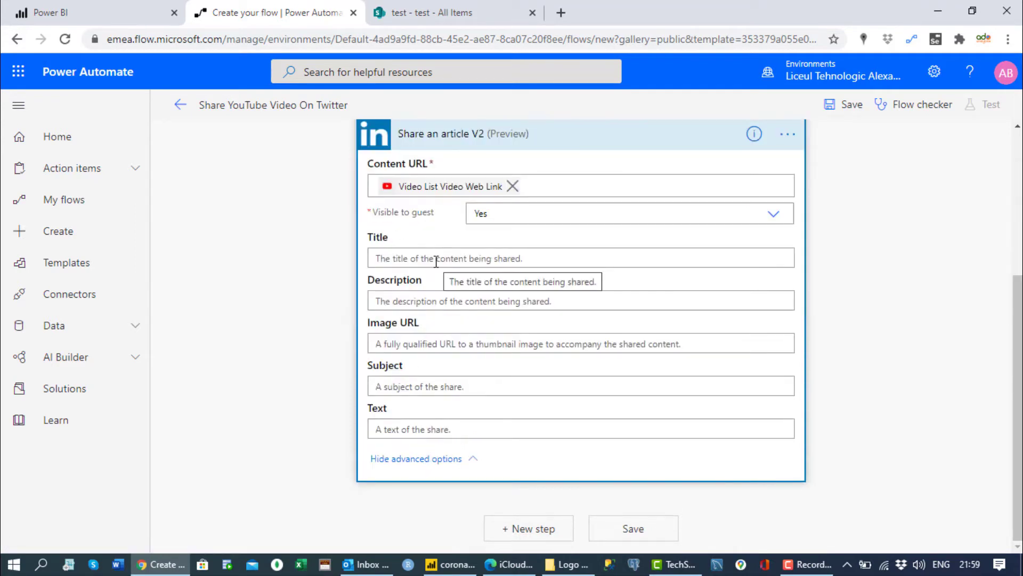
# Replace the word "video" with "tutorial" in the tweet text of the Post a tweet action.
pyautogui.click(436, 261)
pyautogui.scroll(5, 435, 261)
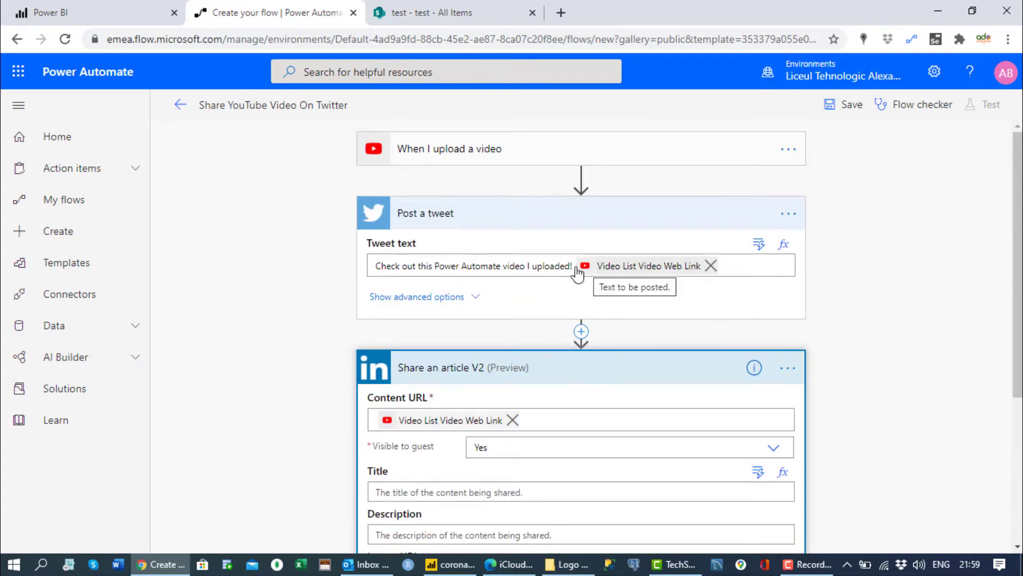
pyautogui.moveTo(572, 266); pyautogui.dragTo(352, 256)
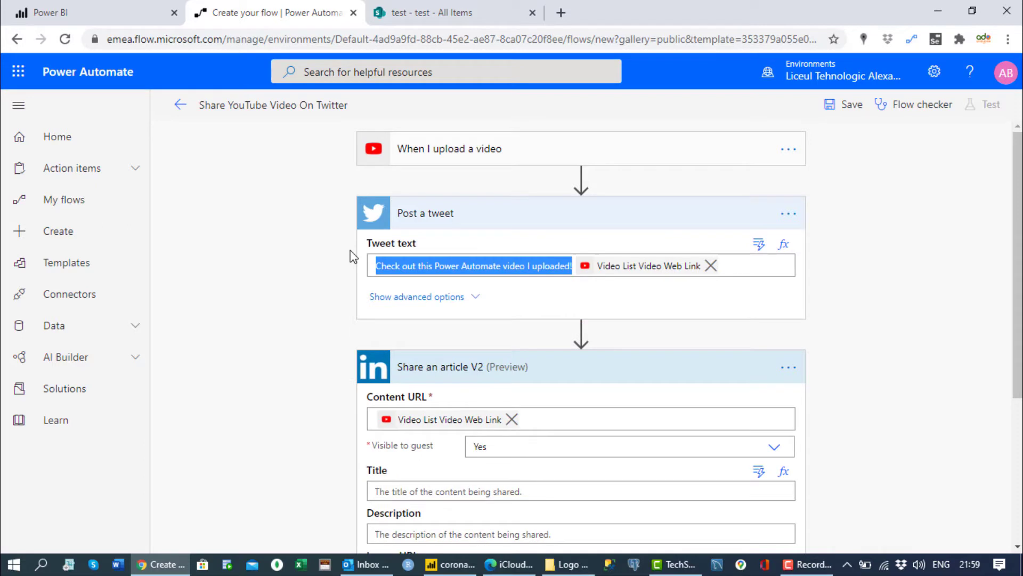
pyautogui.click(525, 266)
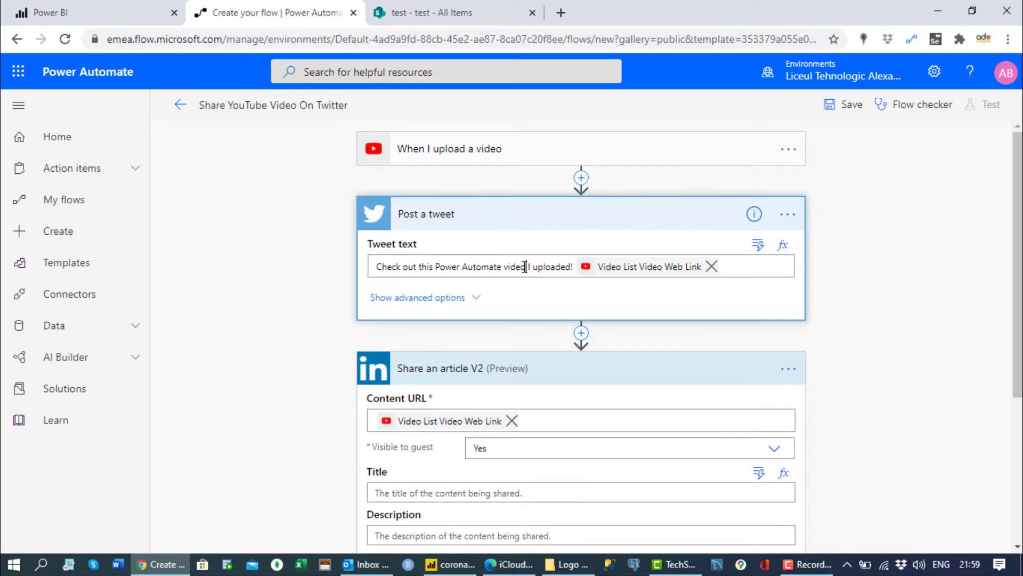
pyautogui.press('BackSpace')
pyautogui.press('BackSpace')
pyautogui.press('BackSpace')
pyautogui.press('BackSpace')
pyautogui.press('BackSpace')
pyautogui.write('tu')
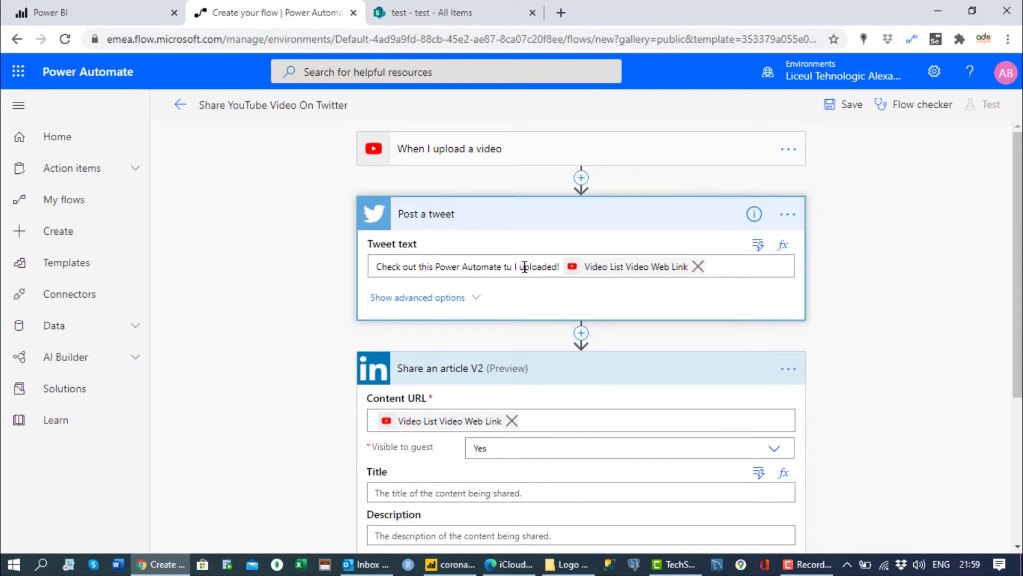
pyautogui.write('torial')
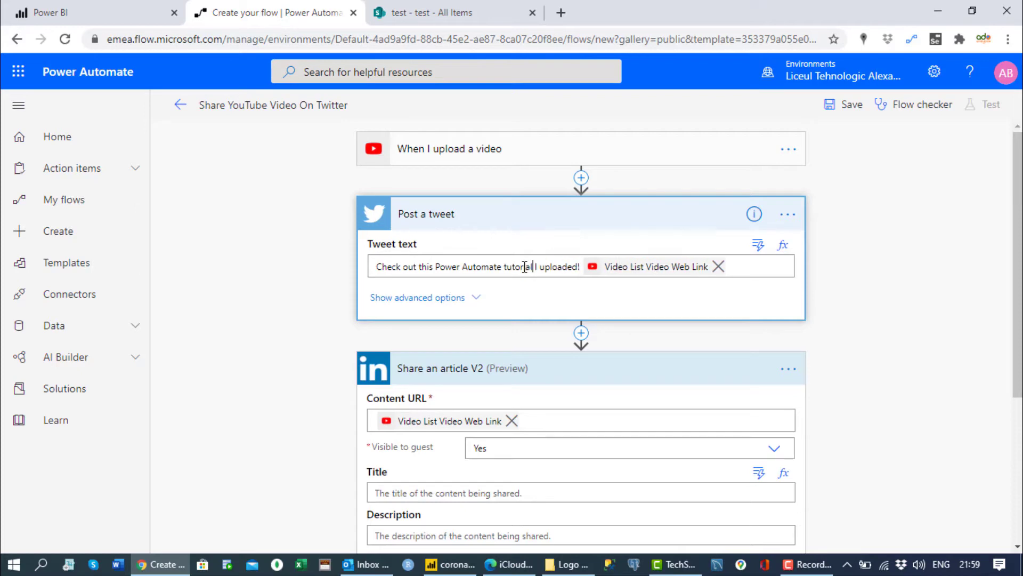
# Copy the tweet wording "Check out this Power Automate tutorial I uploaded!" into the Title of the LinkedIn article action.
pyautogui.scroll(-4, 500, 290)
pyautogui.scroll(4, 491, 255)
pyautogui.moveTo(579, 266); pyautogui.dragTo(349, 252)
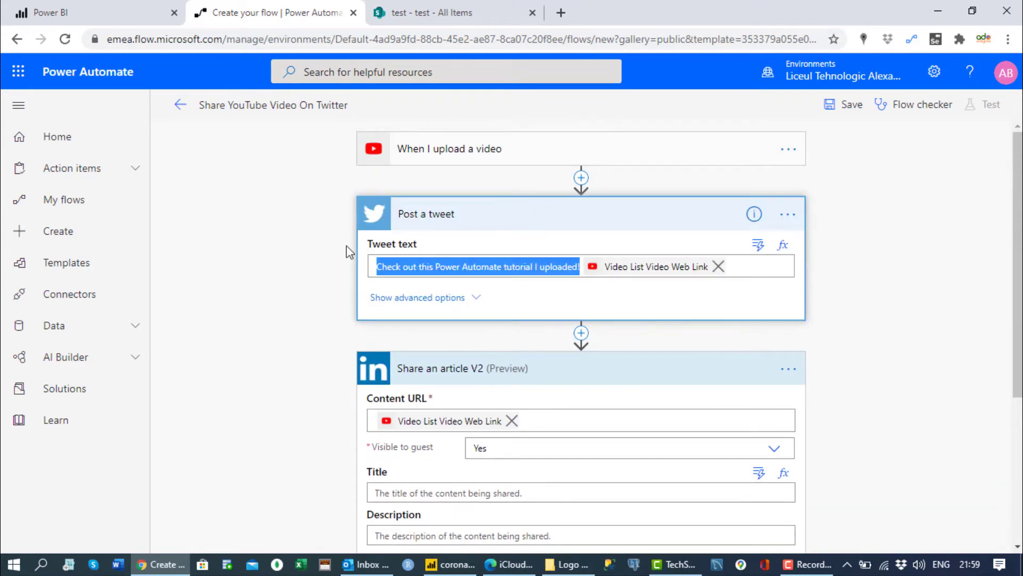
pyautogui.hotkey('ctrl', 'c')
pyautogui.scroll(-4, 349, 251)
pyautogui.click(423, 259)
pyautogui.hotkey('ctrl', 'v')
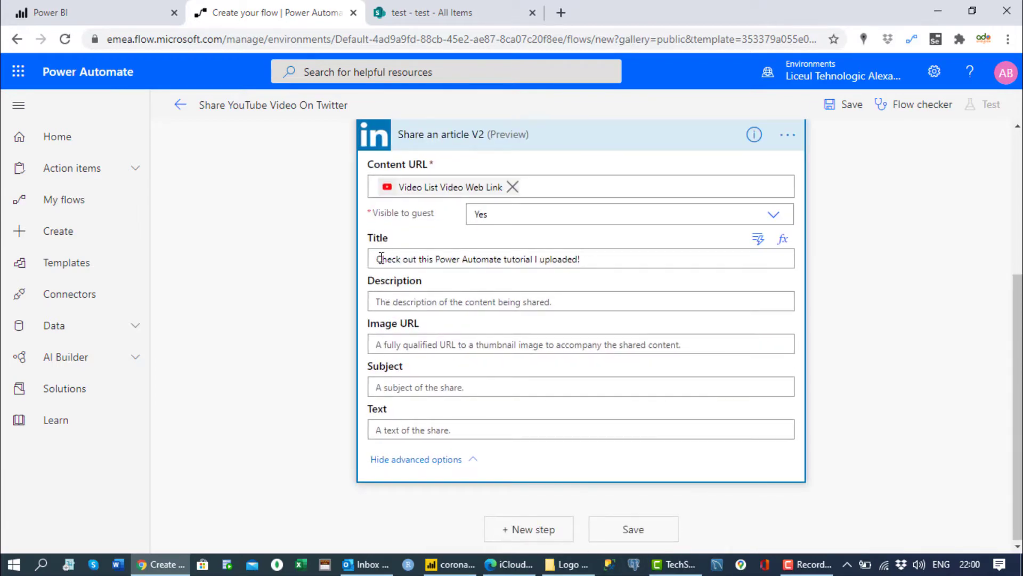
# Set the LinkedIn Description to "This tutorail will show you how to upload a video on youtube and this will be shared automatically on Twitter and Linkdin".
pyautogui.click(384, 303)
pyautogui.write('This tutor')
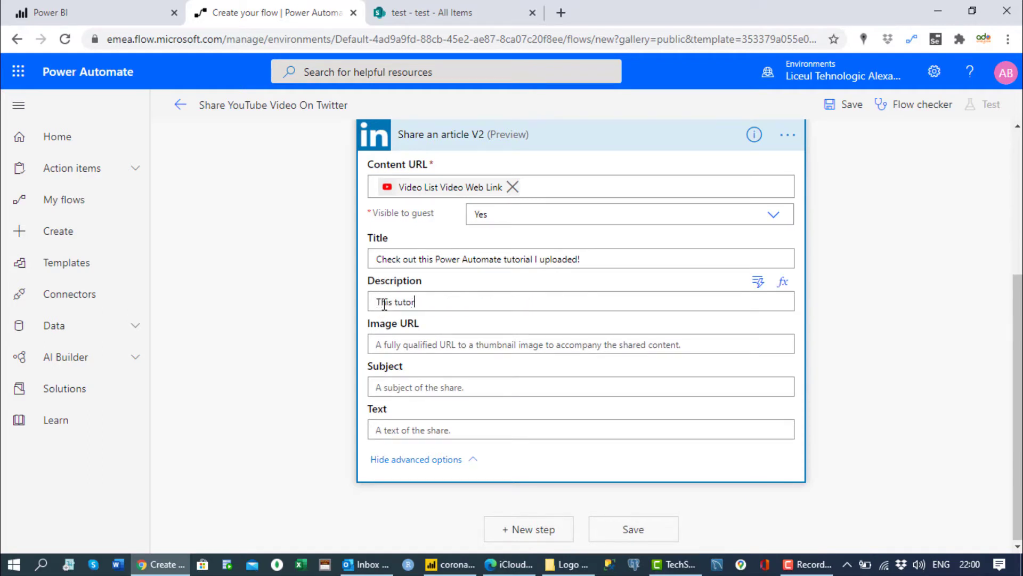
pyautogui.write('ail will show you how')
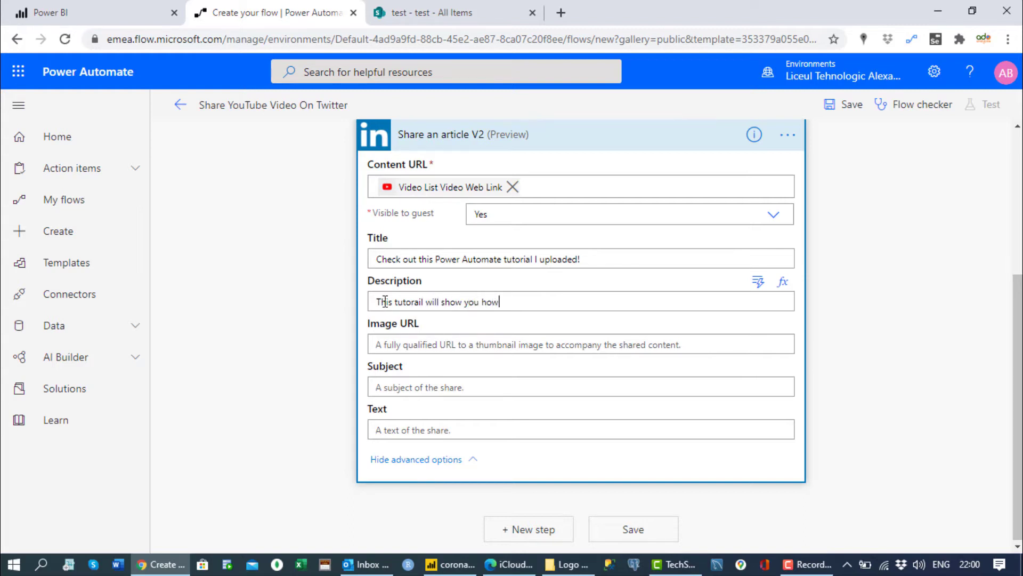
pyautogui.write(' to upload a video on youtube and this')
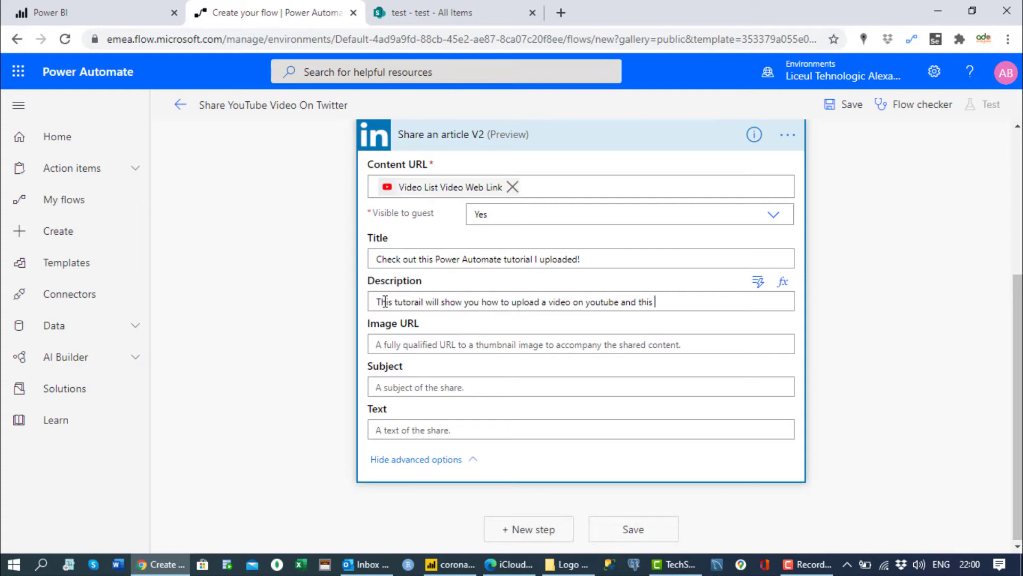
pyautogui.write('will be shared automatically')
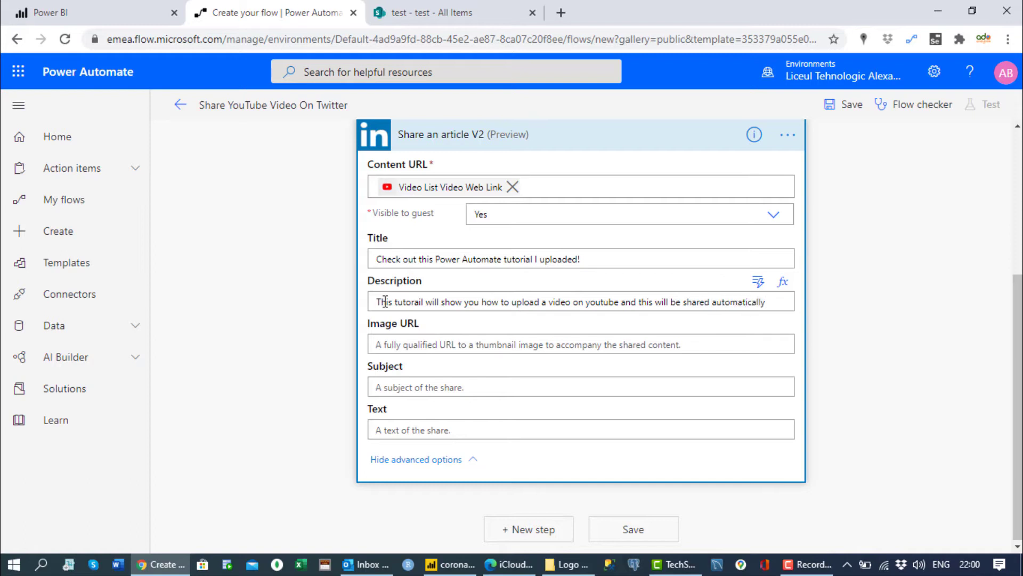
pyautogui.write(' on Twitter a')
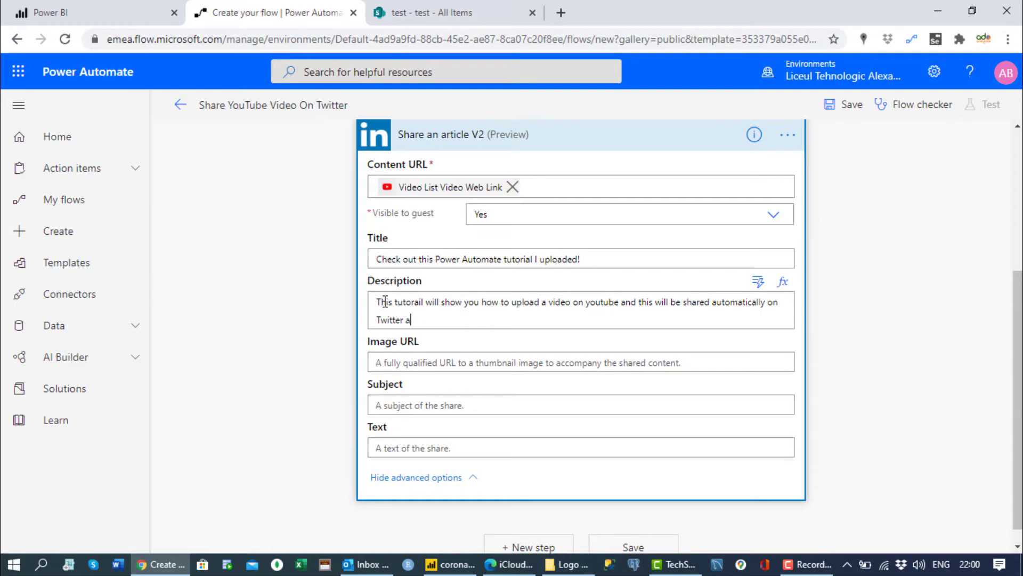
pyautogui.write('nd Linkdin')
pyautogui.click(416, 366)
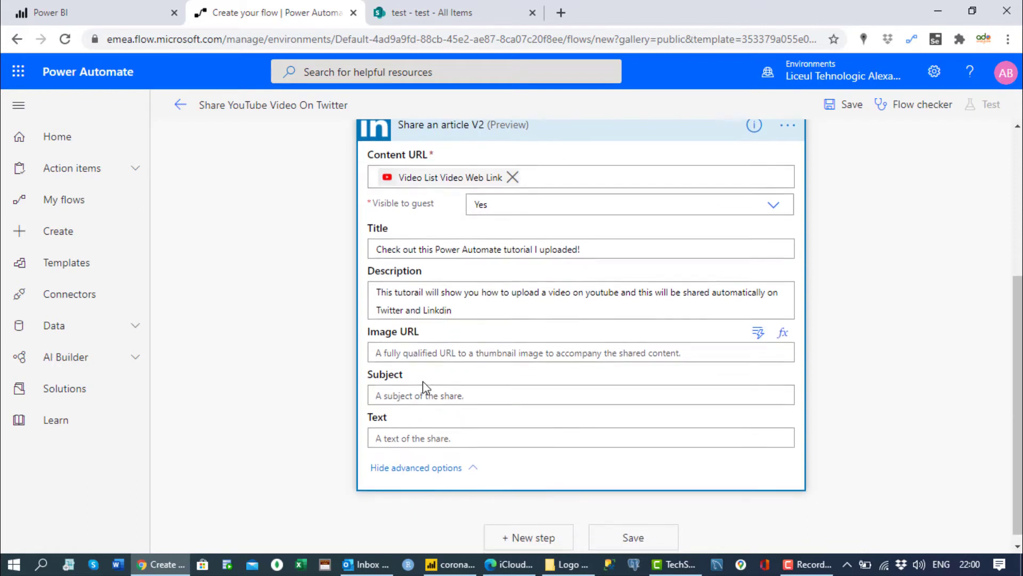
# Leave the LinkedIn action's Image URL, Subject and Text empty and save the flow.
pyautogui.scroll(-1, 427, 383)
pyautogui.click(433, 382)
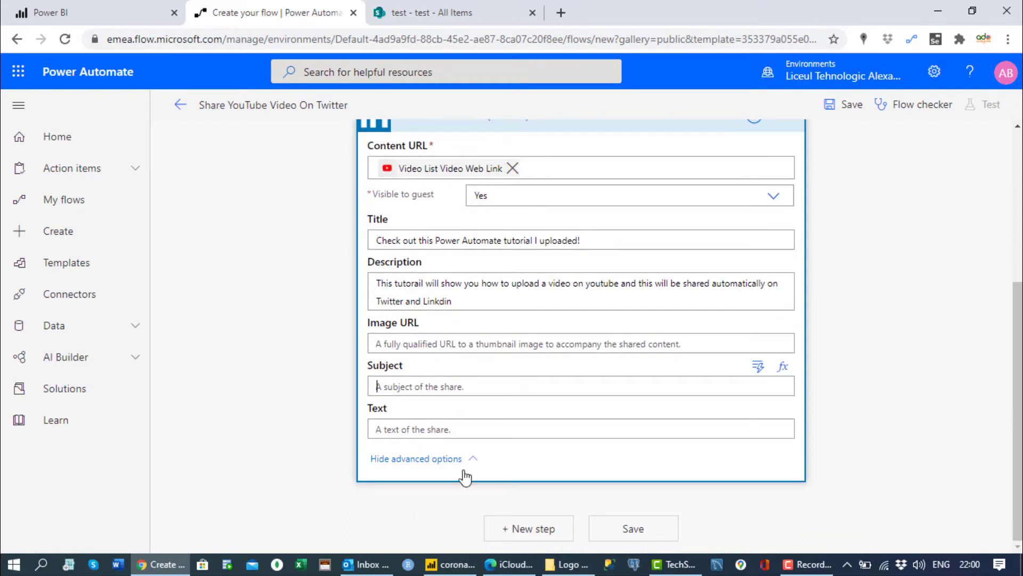
pyautogui.click(638, 534)
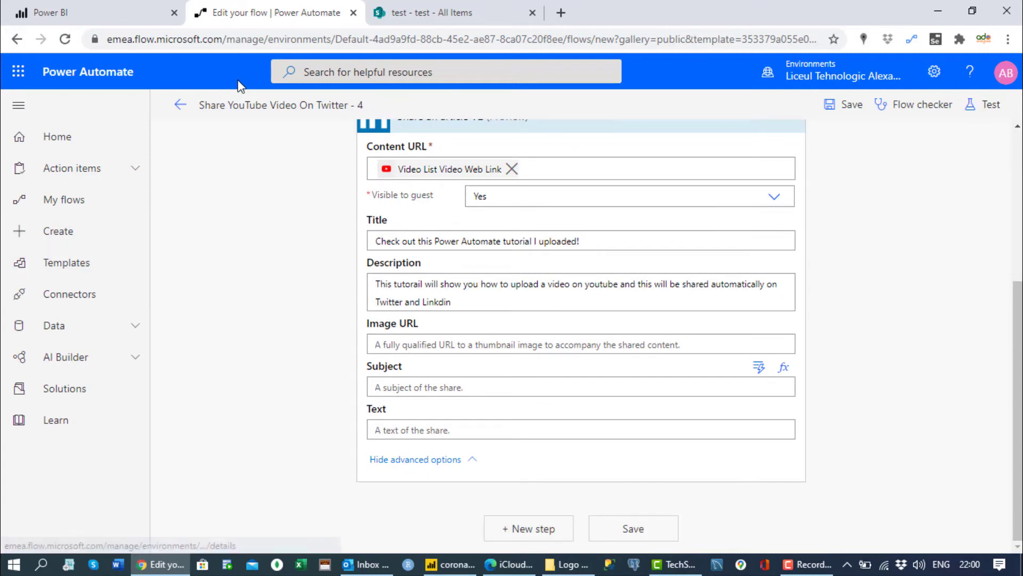
# Switch to YouTube Studio in Edge and open the video upload dialog from the channel's videos page.
pyautogui.click(509, 564)
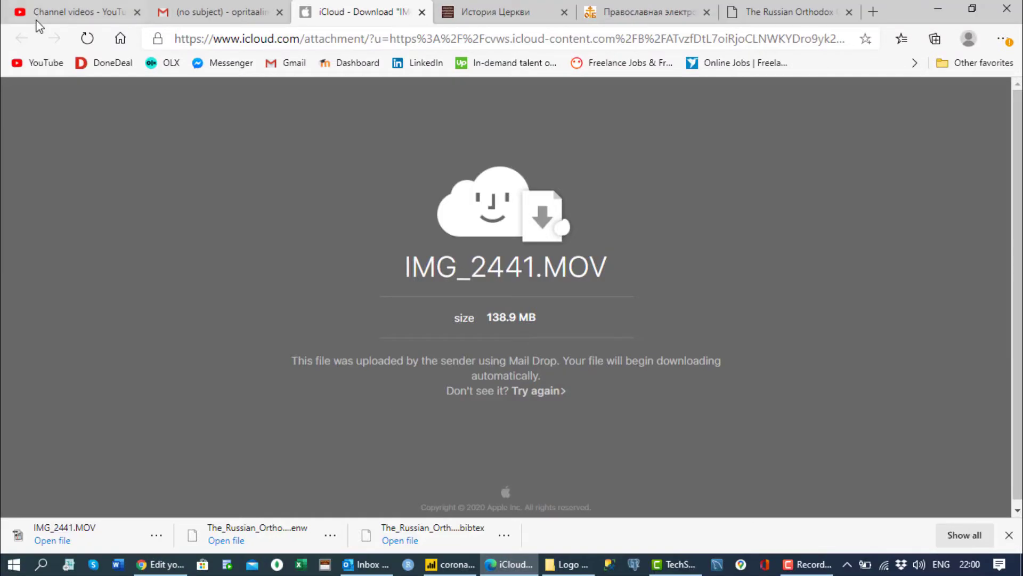
pyautogui.click(67, 12)
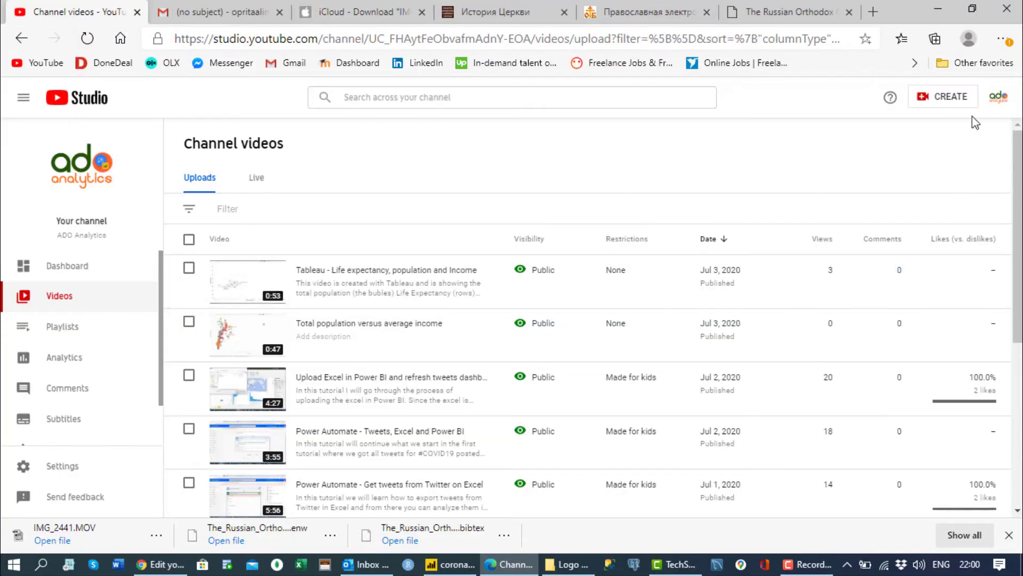
pyautogui.click(951, 97)
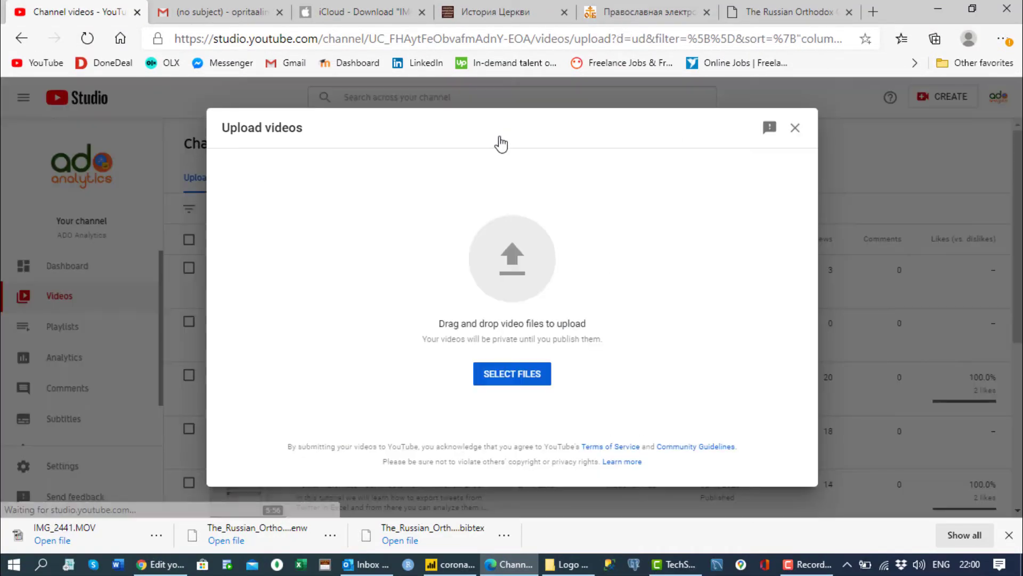
# Choose INTRO.mp4 from the INTRO folder in Documents > Camtasia as the video to upload.
pyautogui.click(494, 373)
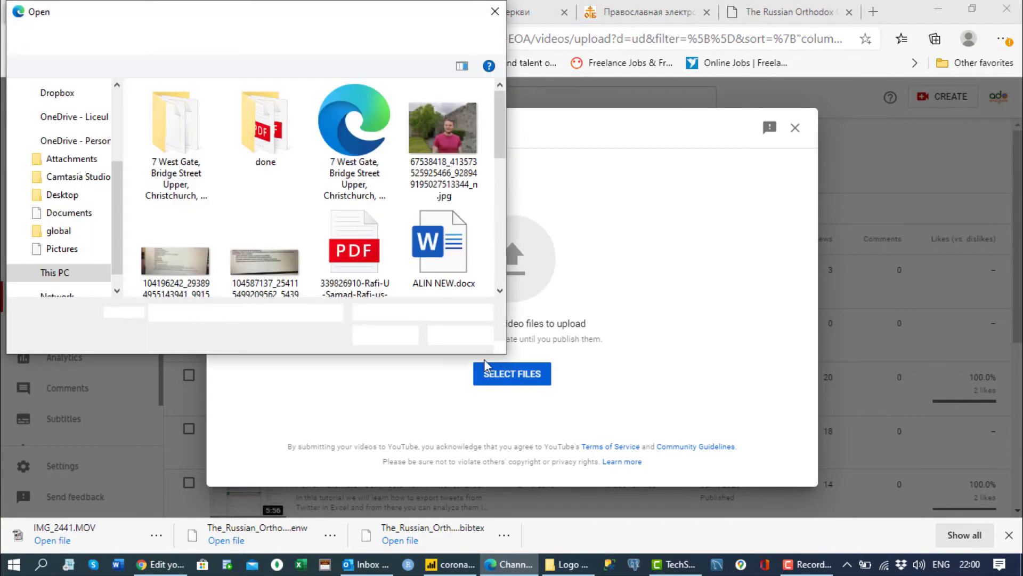
pyautogui.scroll(-1, 46, 206)
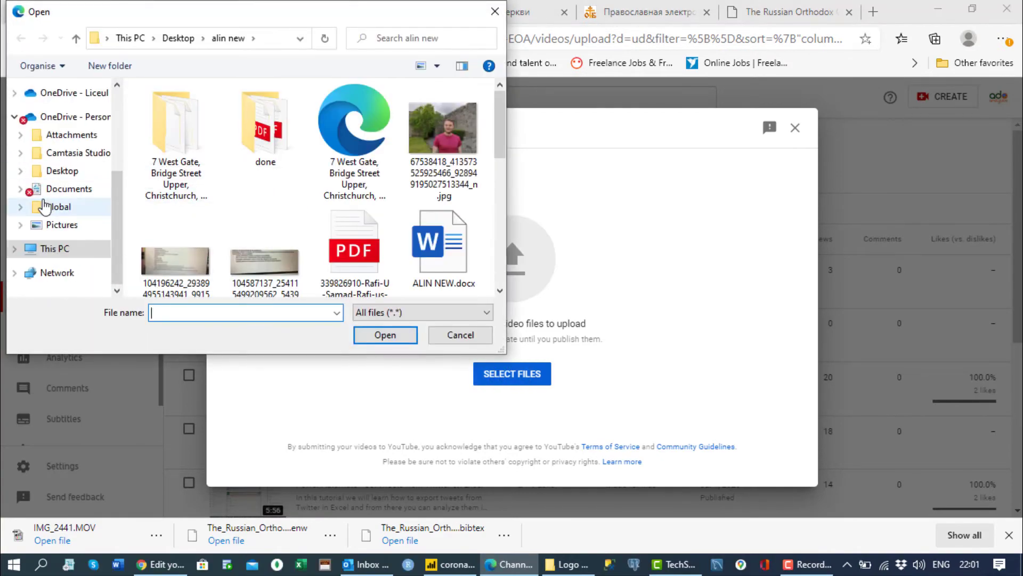
pyautogui.click(50, 248)
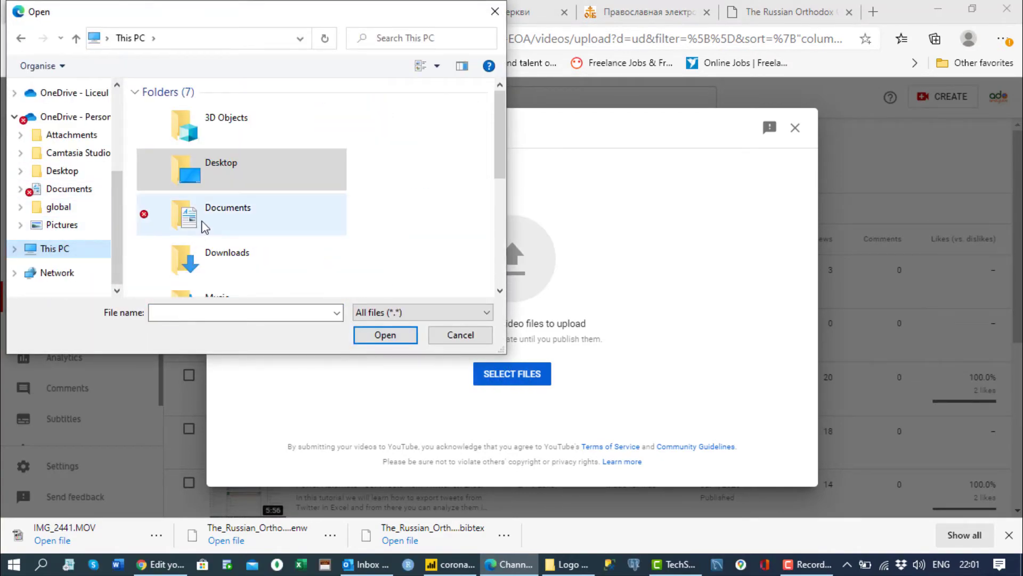
pyautogui.click(212, 212)
pyautogui.doubleClick(212, 212)
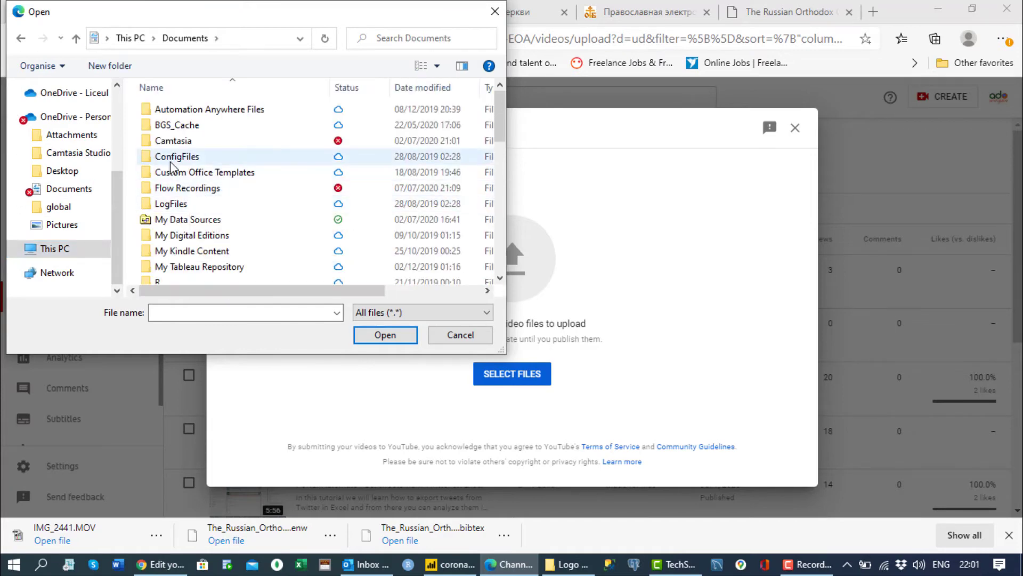
pyautogui.doubleClick(178, 142)
pyautogui.scroll(-5, 178, 164)
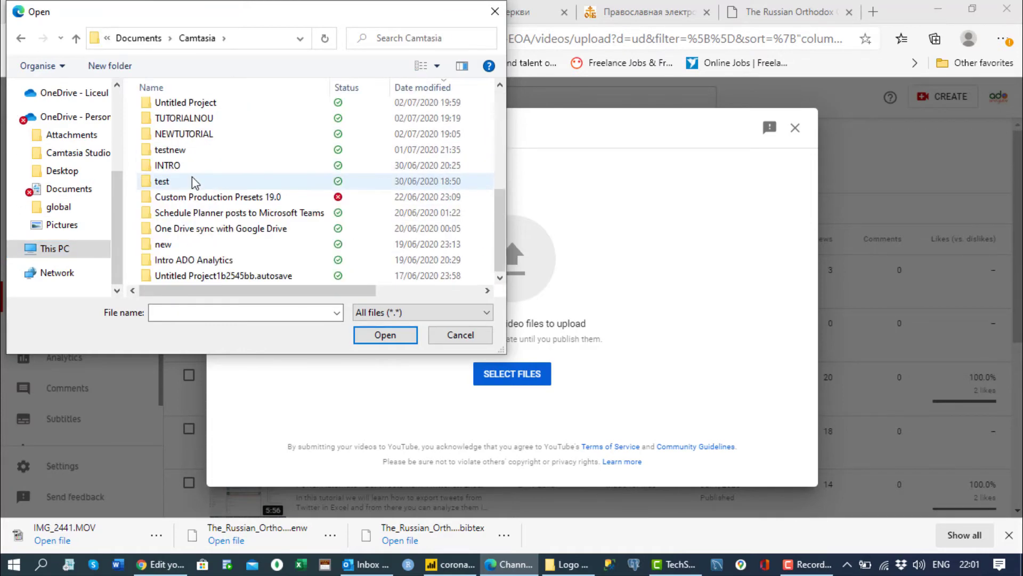
pyautogui.doubleClick(167, 165)
pyautogui.doubleClick(178, 130)
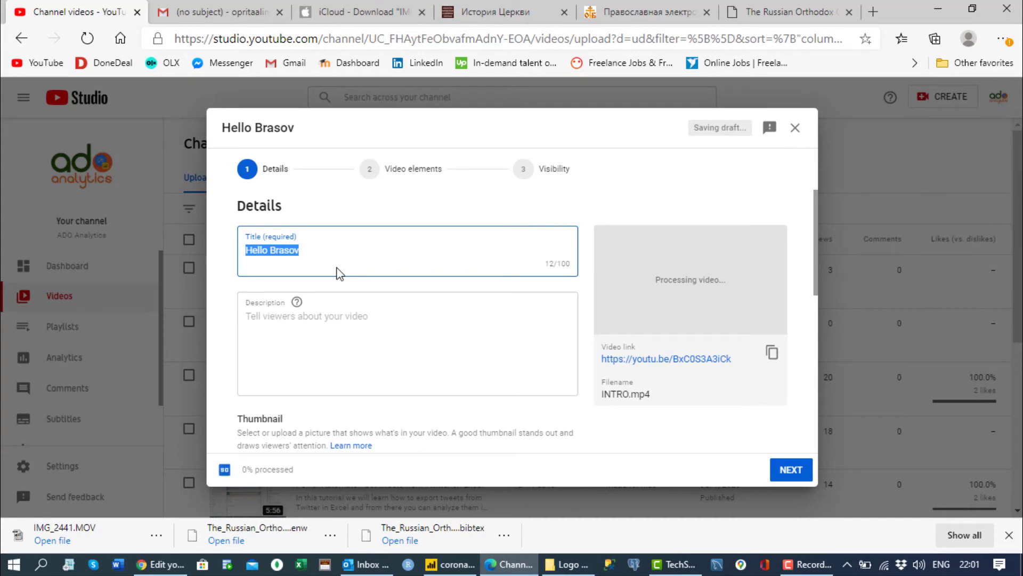
# Replace the video's title with "This is a new tutorial on Power Automate".
pyautogui.write('This is a ')
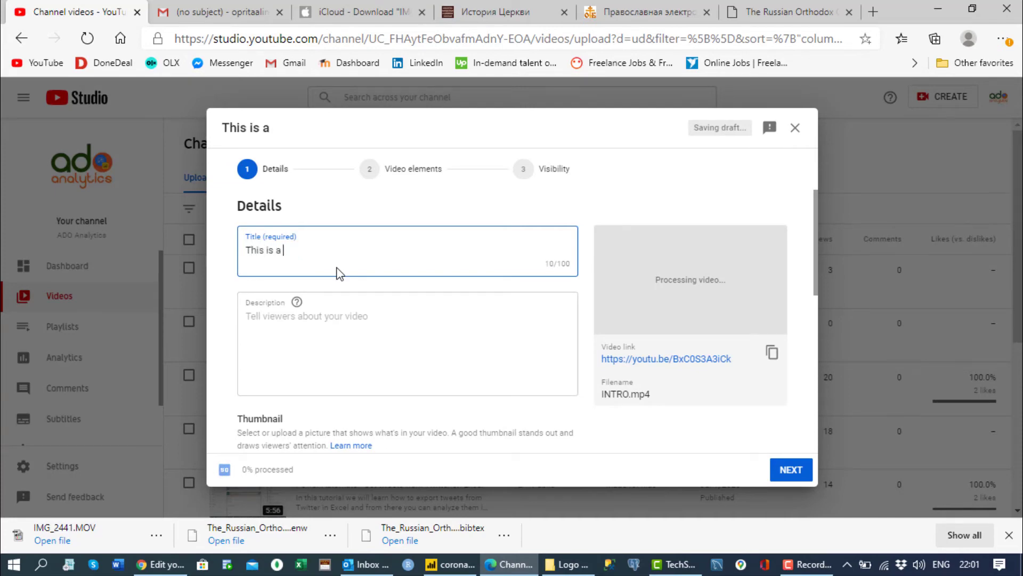
pyautogui.write('new tutorial')
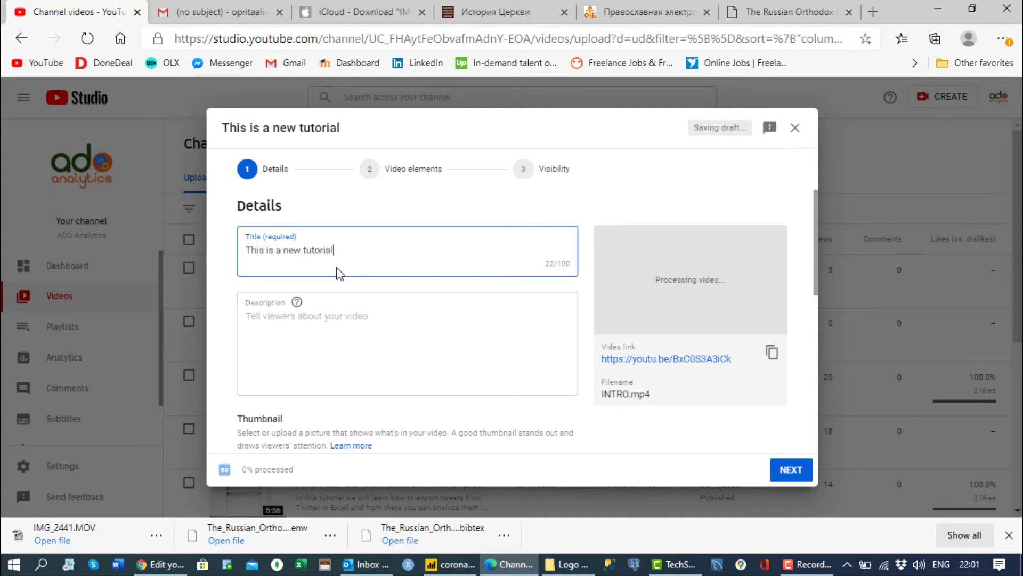
pyautogui.write(' on ')
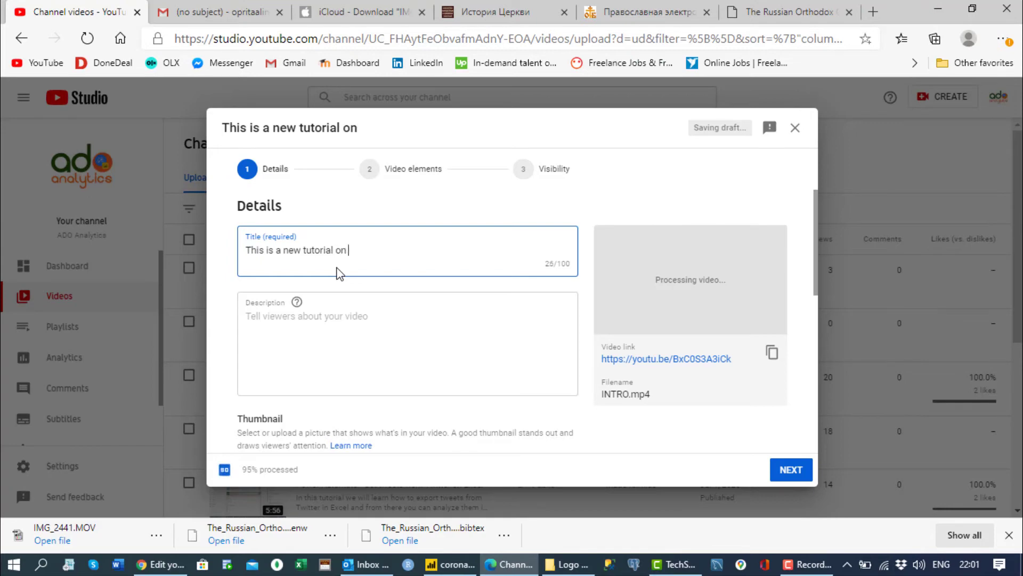
pyautogui.write('Power Auom')
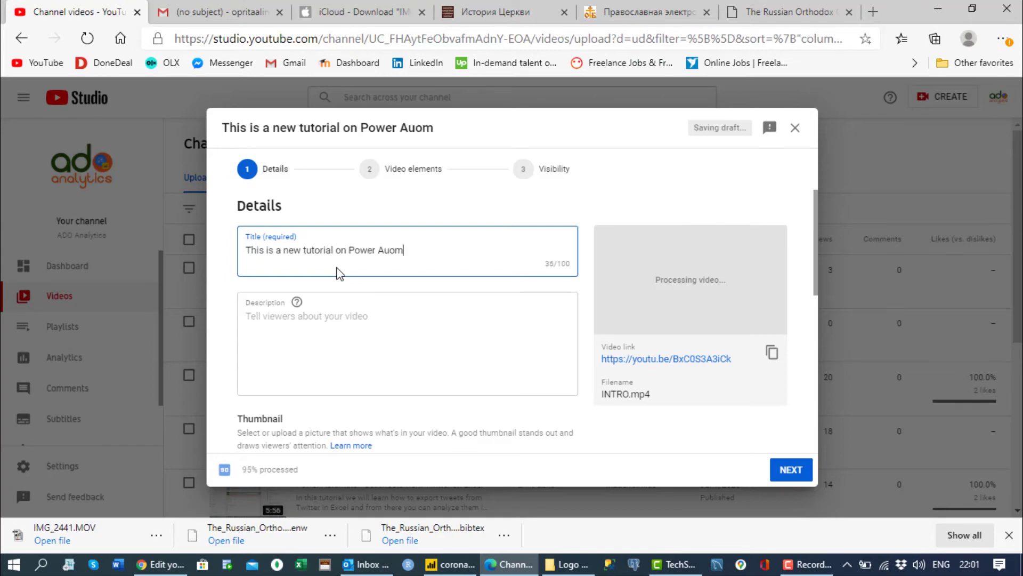
pyautogui.press('BackSpace')
pyautogui.press('BackSpace')
pyautogui.write('tomate')
# Mark the video as made for kids and publish it with Public visibility.
pyautogui.click(791, 471)
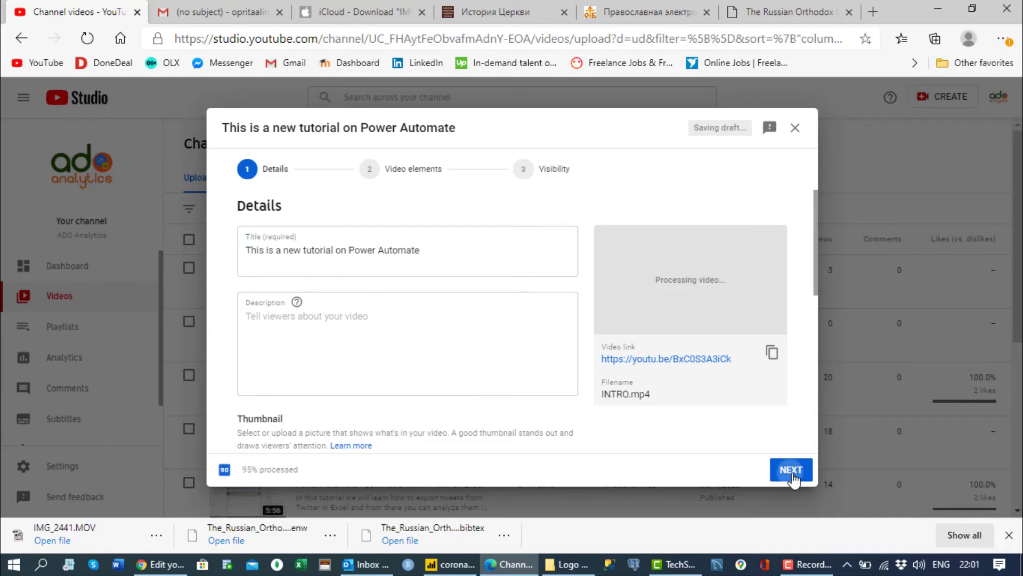
pyautogui.click(344, 323)
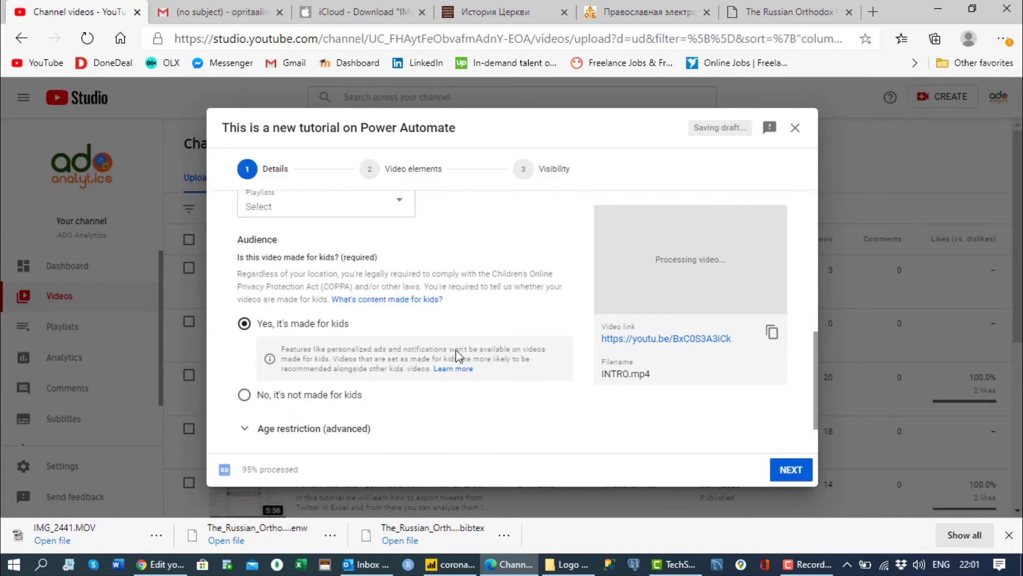
pyautogui.click(789, 470)
pyautogui.click(791, 471)
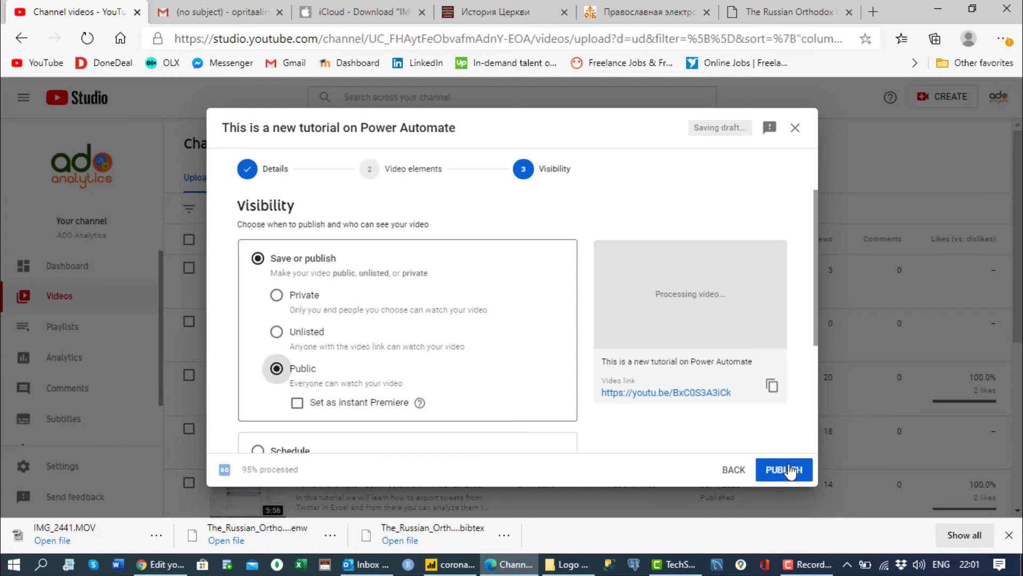
pyautogui.click(789, 470)
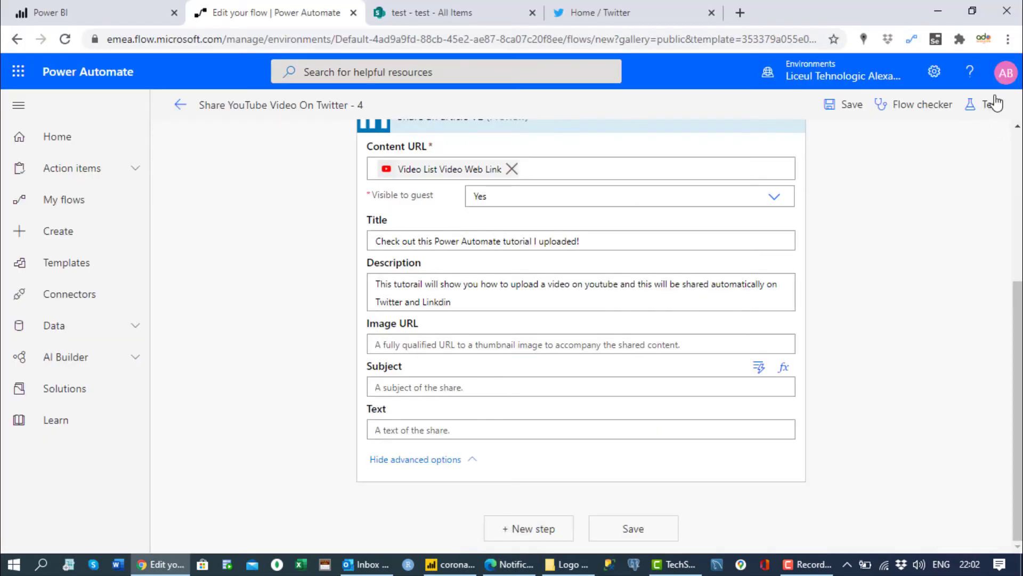
# Return to Power Automate and run a test of the flow with the "I'll perform the trigger action" option.
pyautogui.click(993, 105)
pyautogui.click(789, 140)
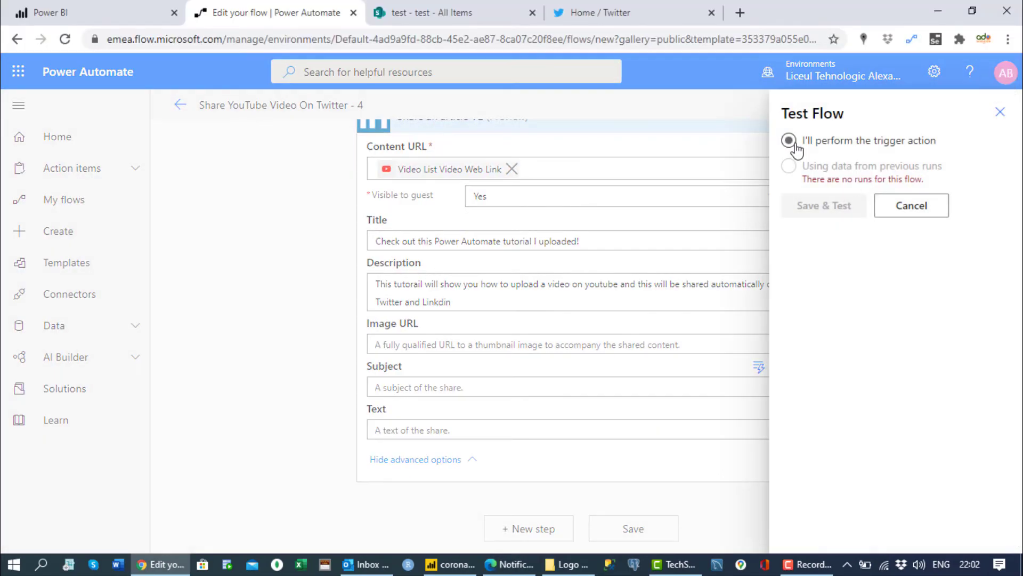
pyautogui.click(812, 200)
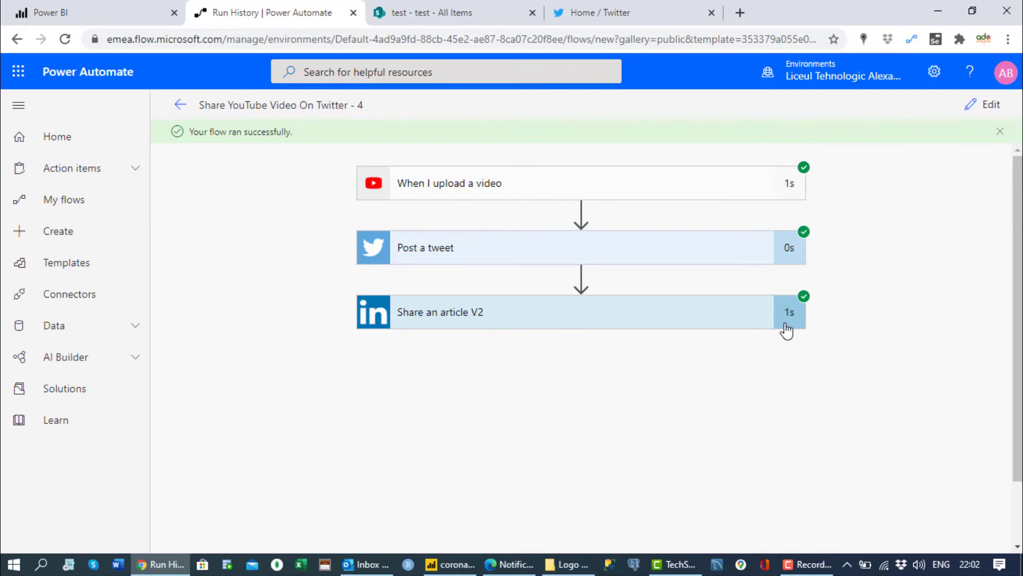
# Check the Twitter home feed for the automatic tweet, and open the account owner's profile on LinkedIn in Edge.
pyautogui.click(627, 16)
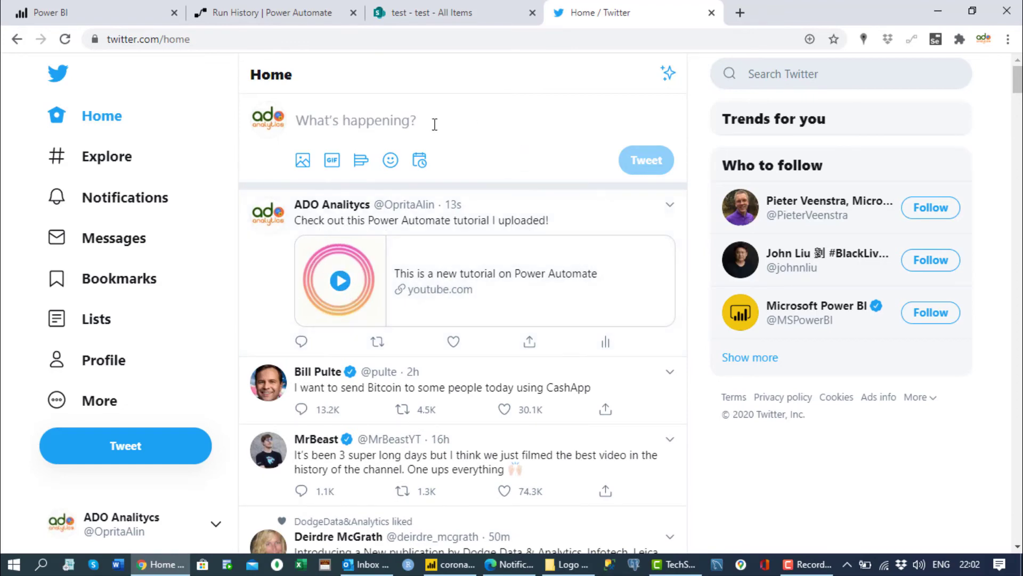
pyautogui.click(509, 564)
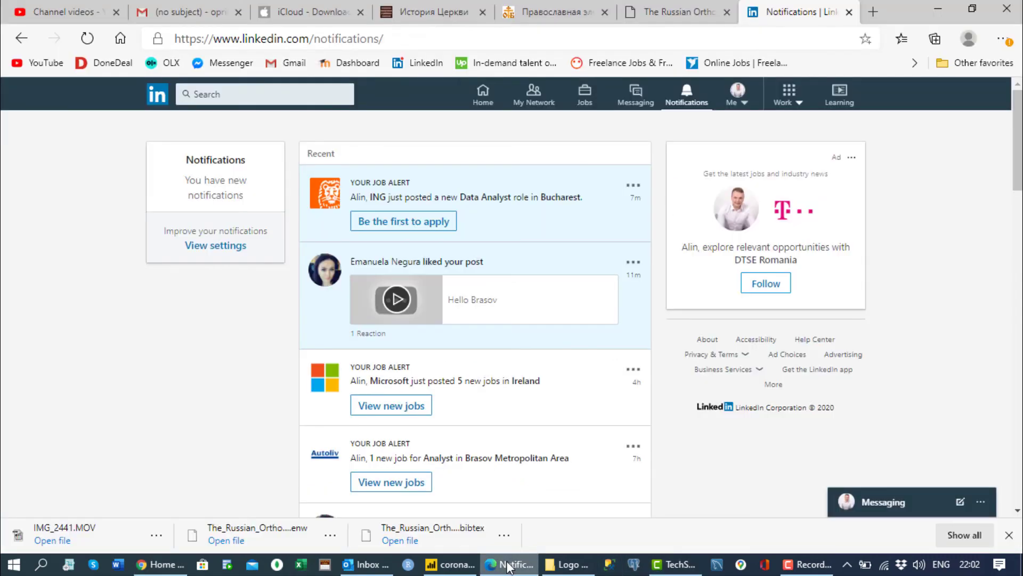
pyautogui.click(159, 103)
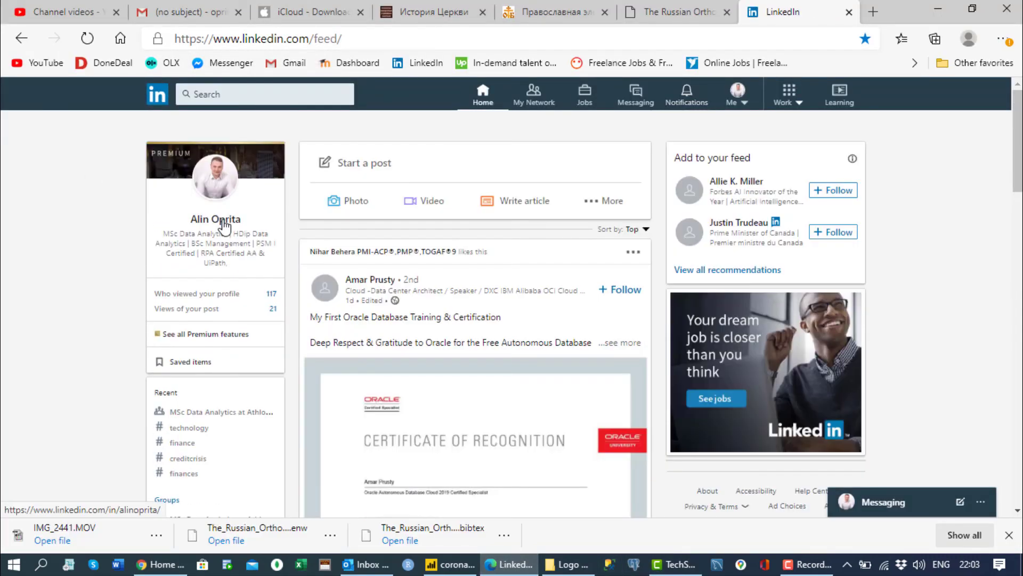
pyautogui.click(224, 221)
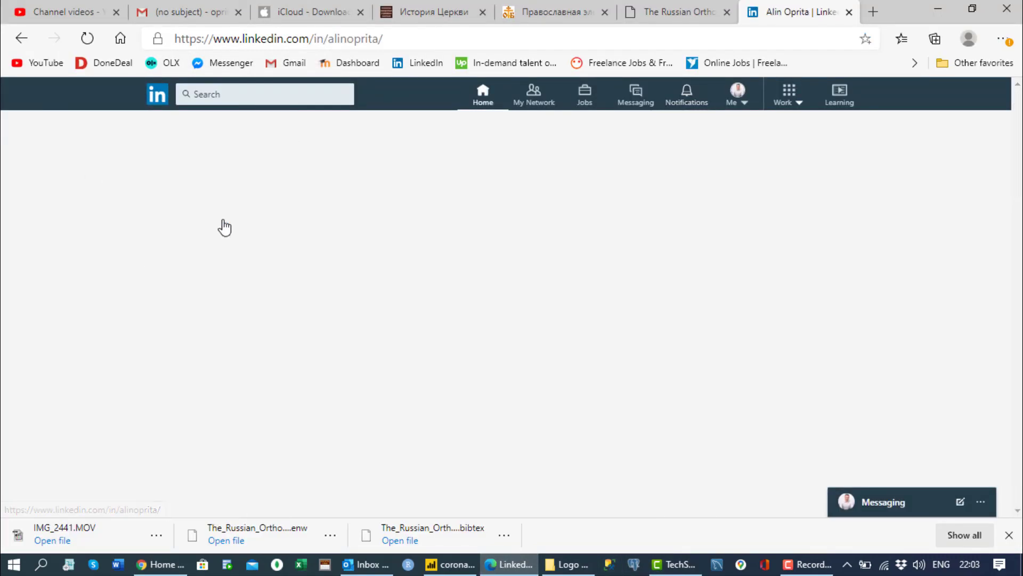
# View the shared Power Automate tutorial post from the LinkedIn profile's Activity section, and check the notification about the shared post.
pyautogui.scroll(-5, 136, 203)
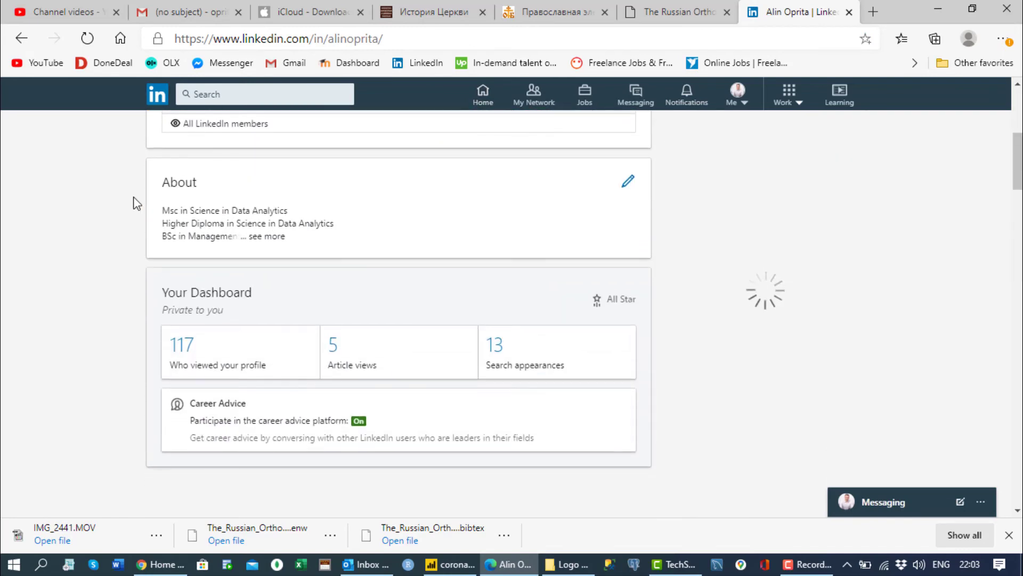
pyautogui.scroll(-5, 133, 201)
pyautogui.scroll(3, 232, 226)
pyautogui.scroll(1, 233, 227)
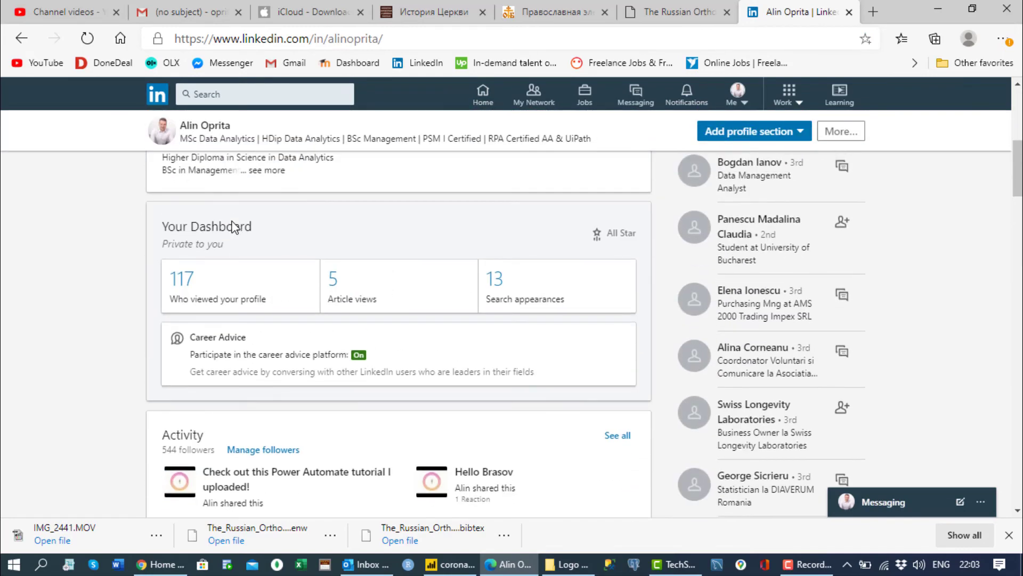
pyautogui.scroll(-2, 183, 352)
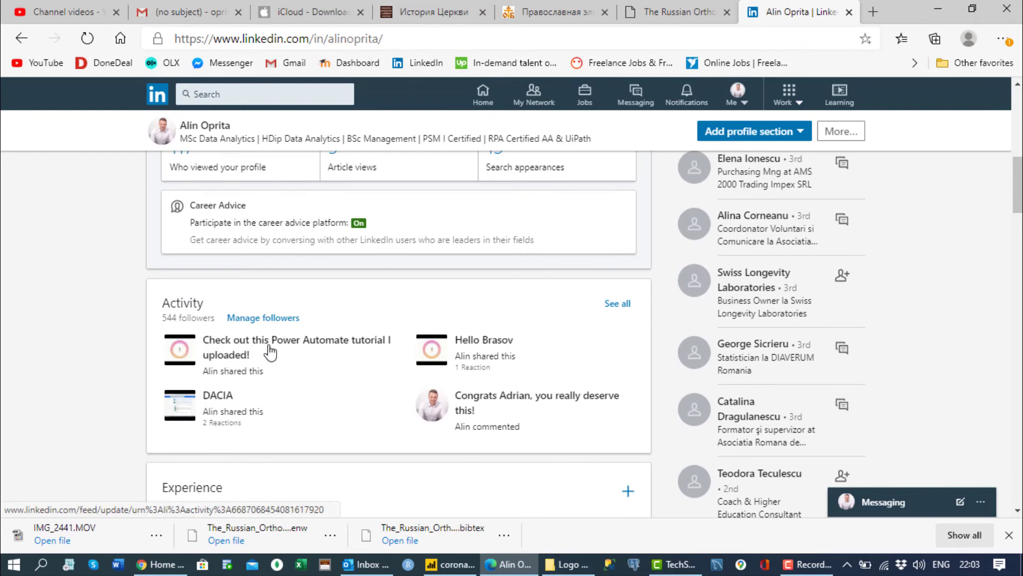
pyautogui.click(227, 347)
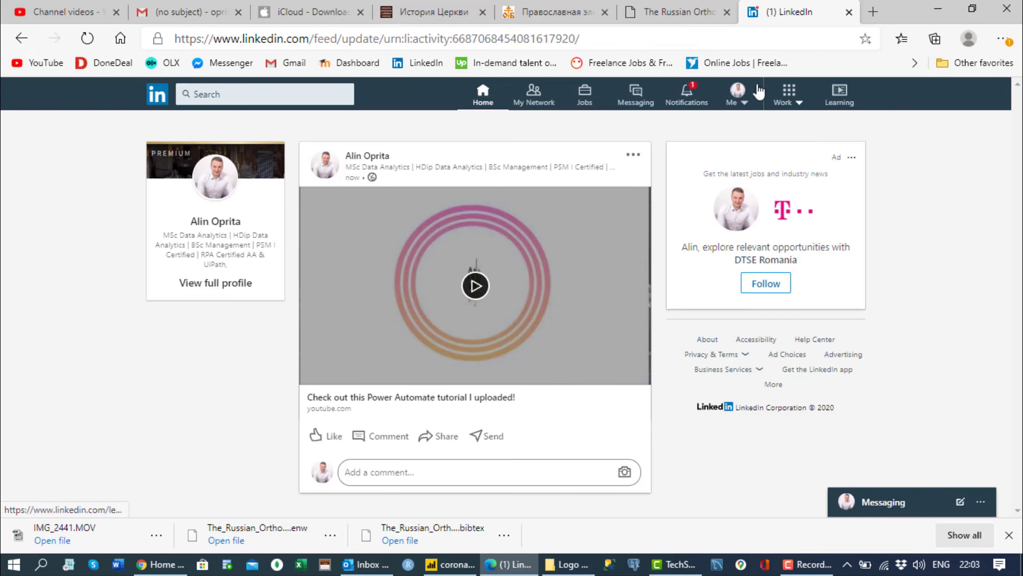
pyautogui.click(691, 105)
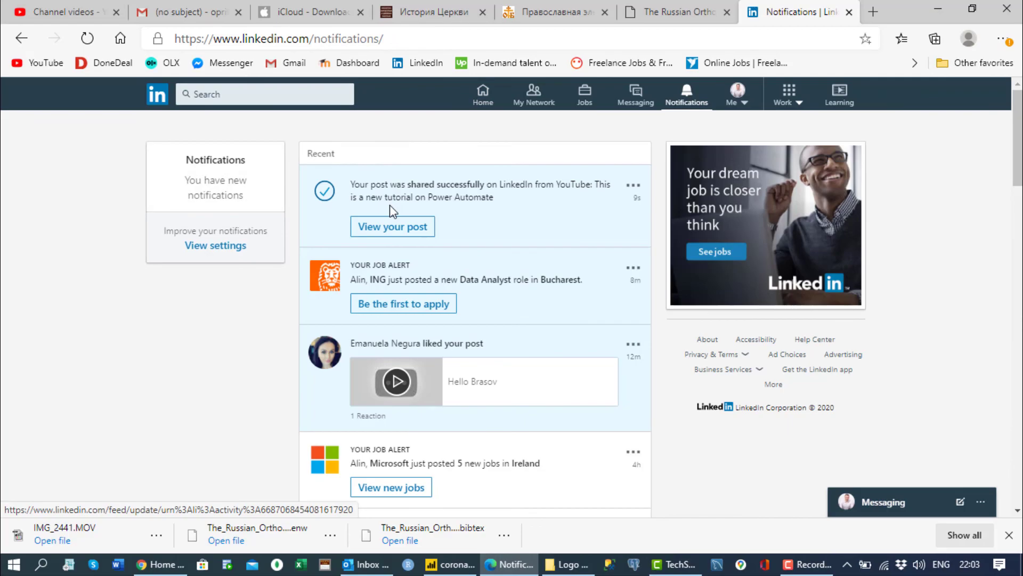
pyautogui.click(354, 226)
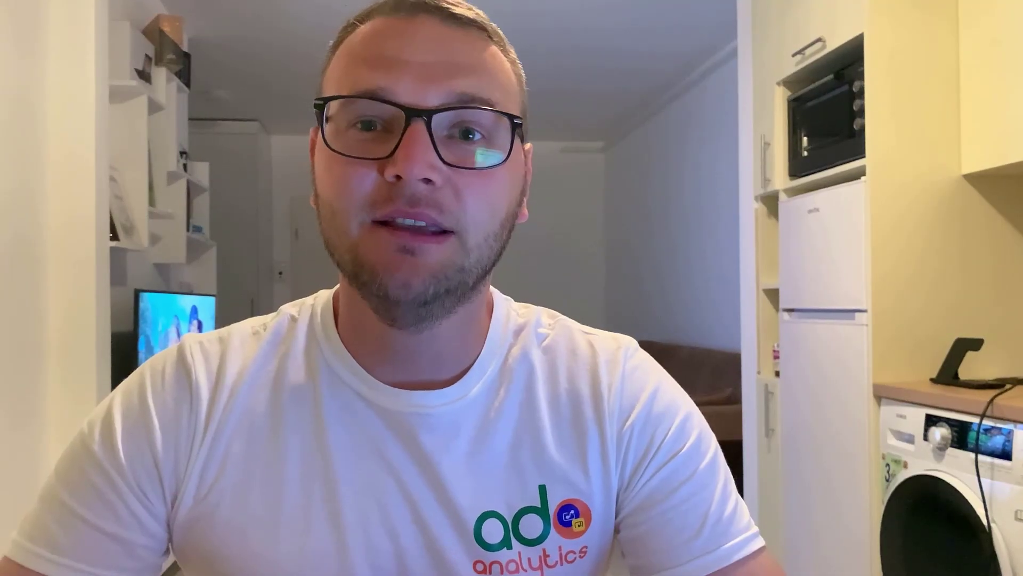